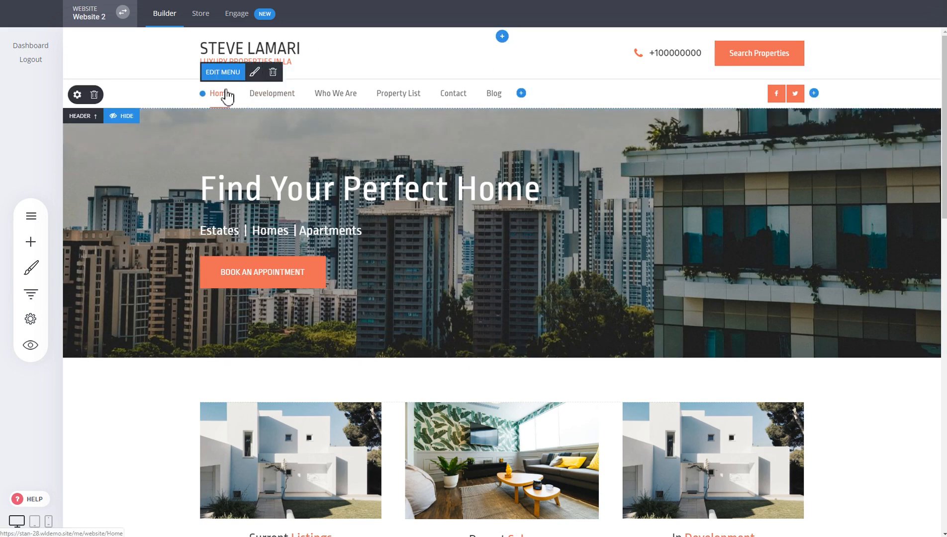
- Move the navigation menu into the logo's header row and place it at that row's far end
left_click(269, 102)
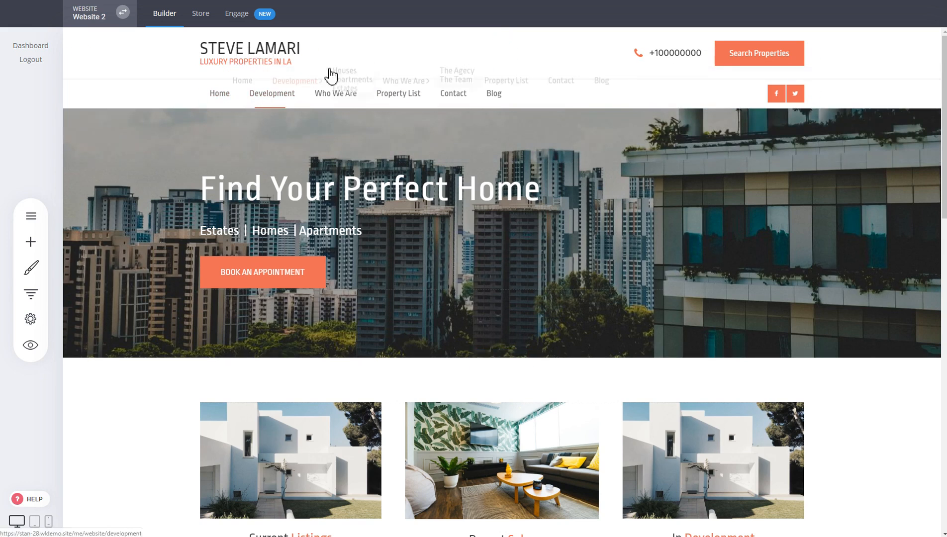
left_click_drag(344, 72, 302, 60)
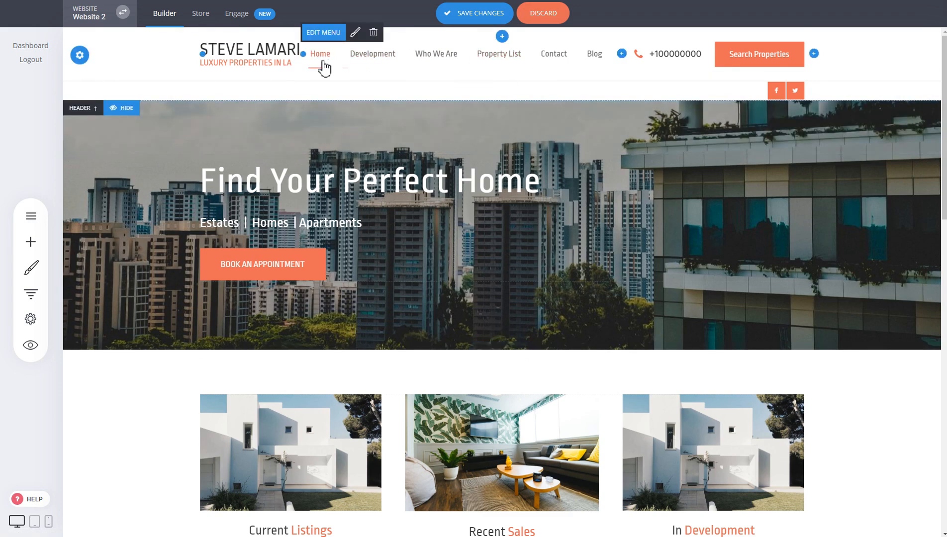
left_click_drag(421, 53, 806, 63)
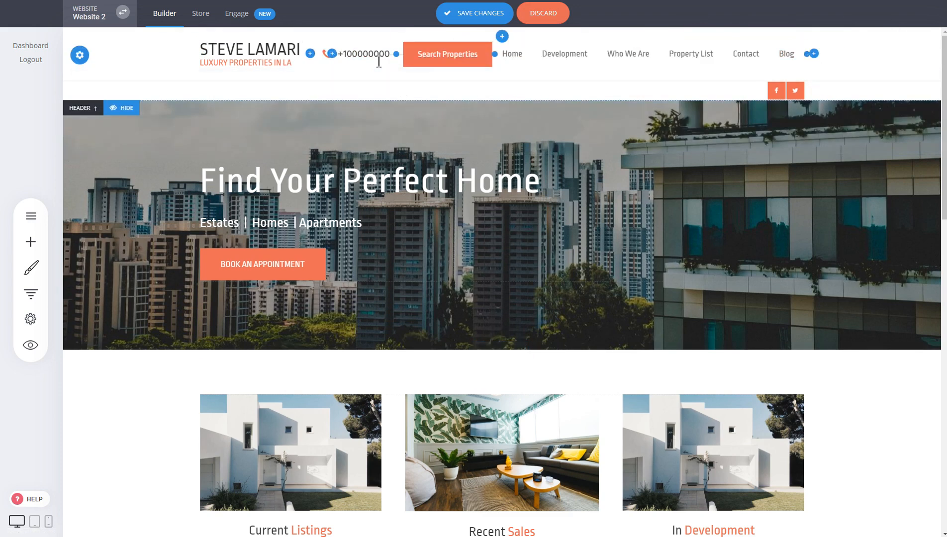
- Delete the phone number text and the phone icon from the header, confirming both removals
left_click(377, 55)
left_click(616, 32)
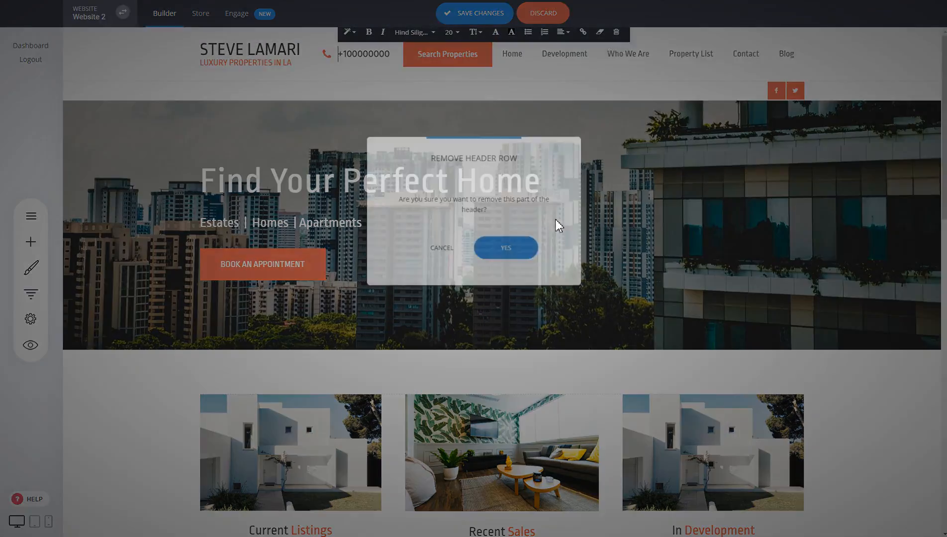
left_click(507, 250)
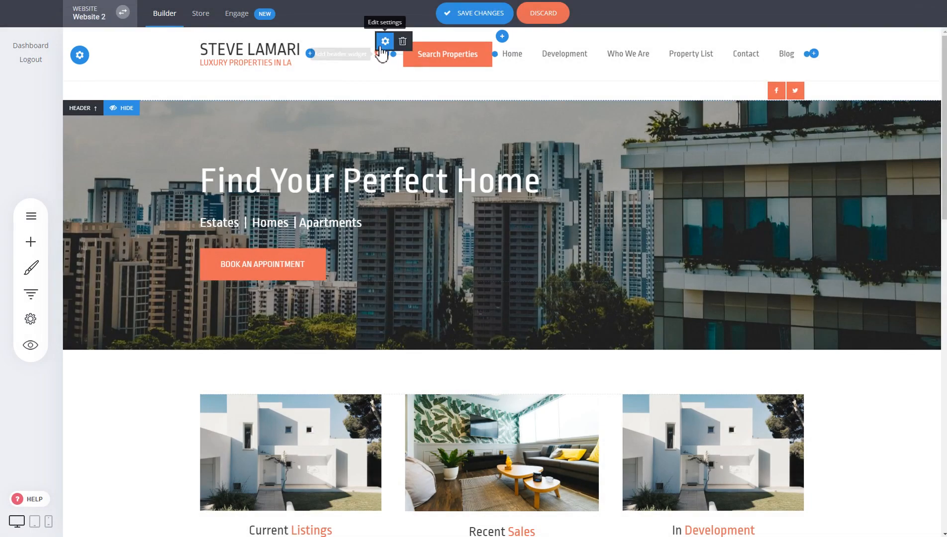
left_click(403, 42)
left_click(508, 237)
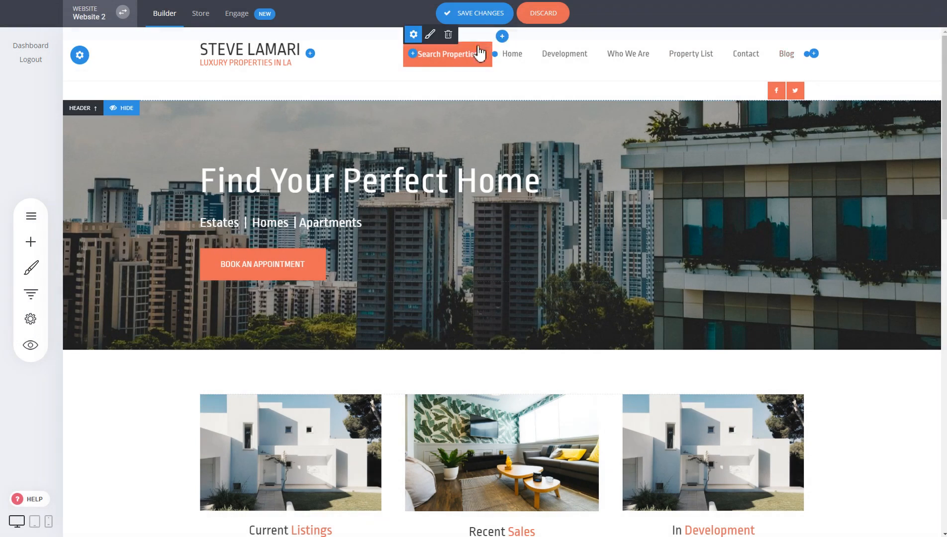
- Move the Search Properties button after the Blog menu item, and remove the header row holding the social media icons
left_click_drag(481, 55, 803, 57)
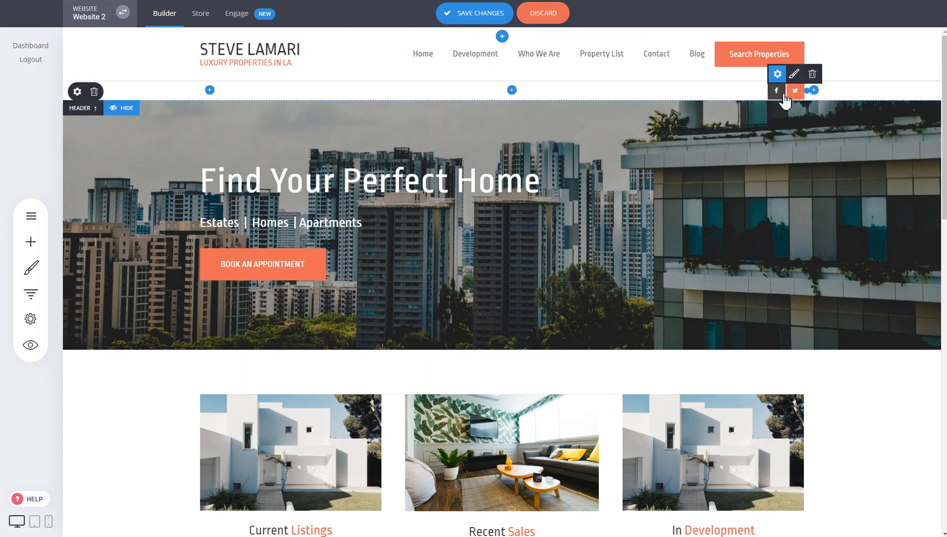
left_click(94, 93)
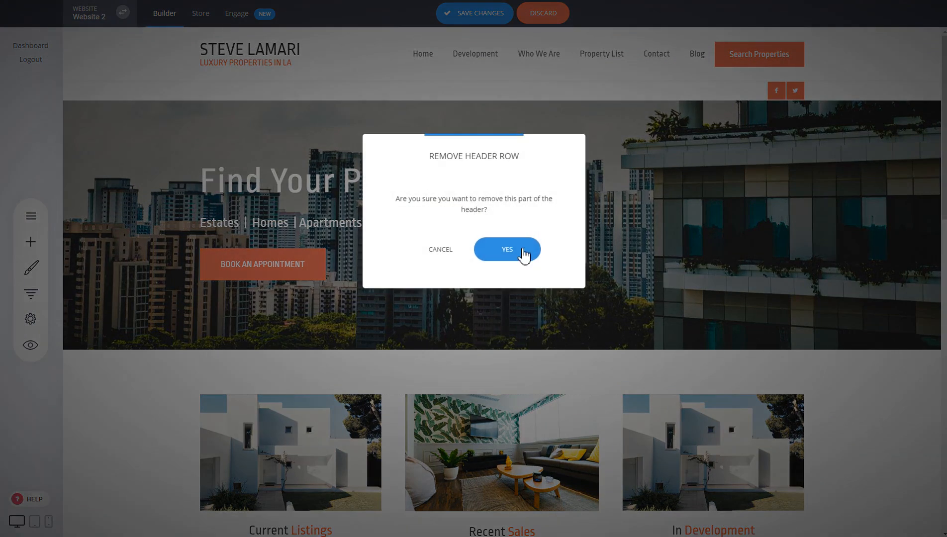
left_click(521, 250)
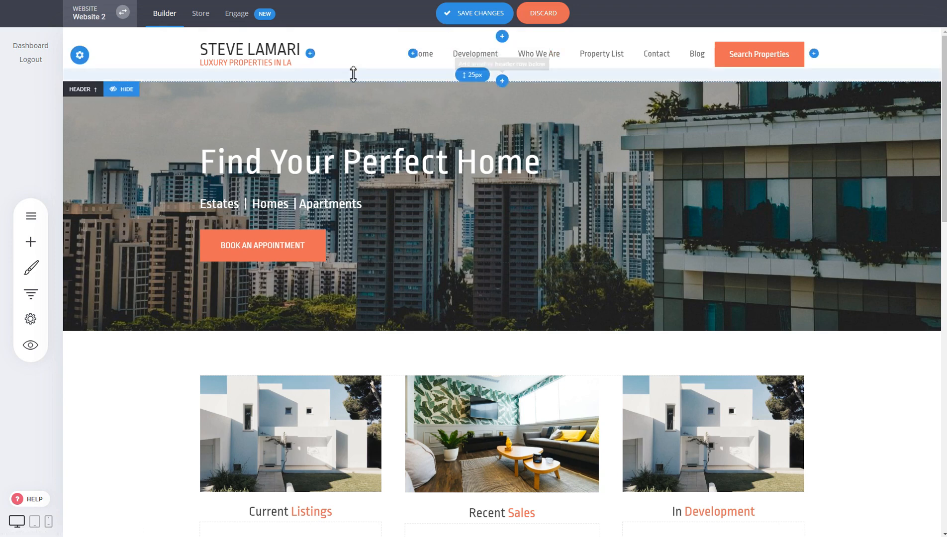
- Add a header row above the logo row and set its background color to F8F8F8
left_click(503, 37)
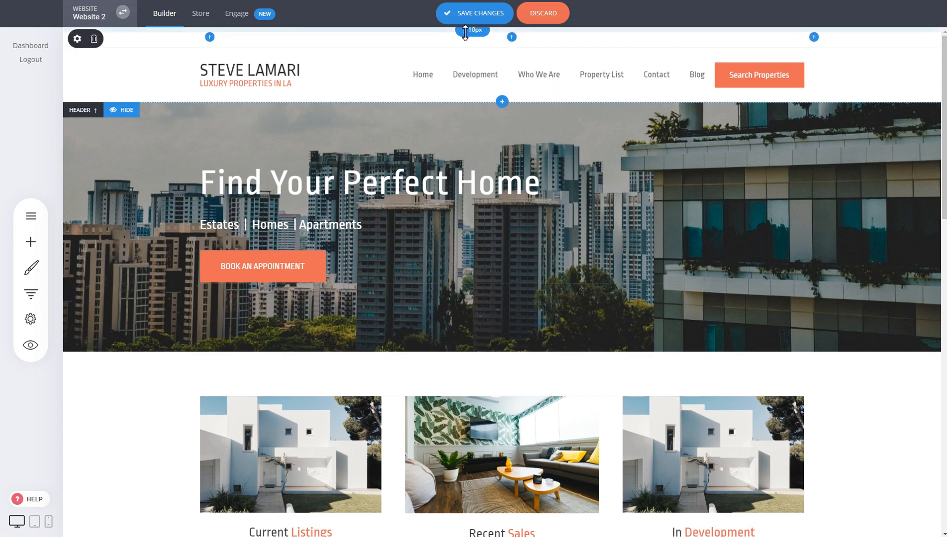
left_click(75, 38)
left_click(406, 108)
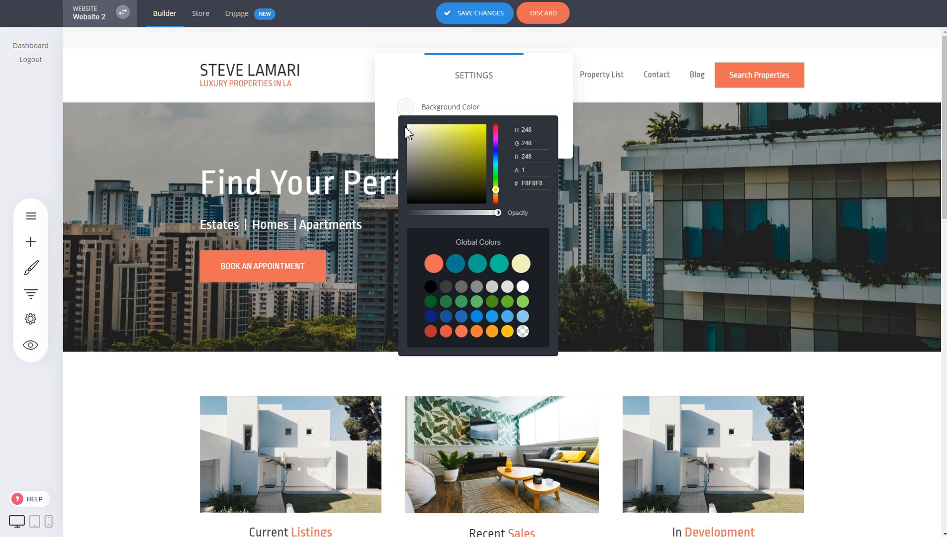
left_click(266, 85)
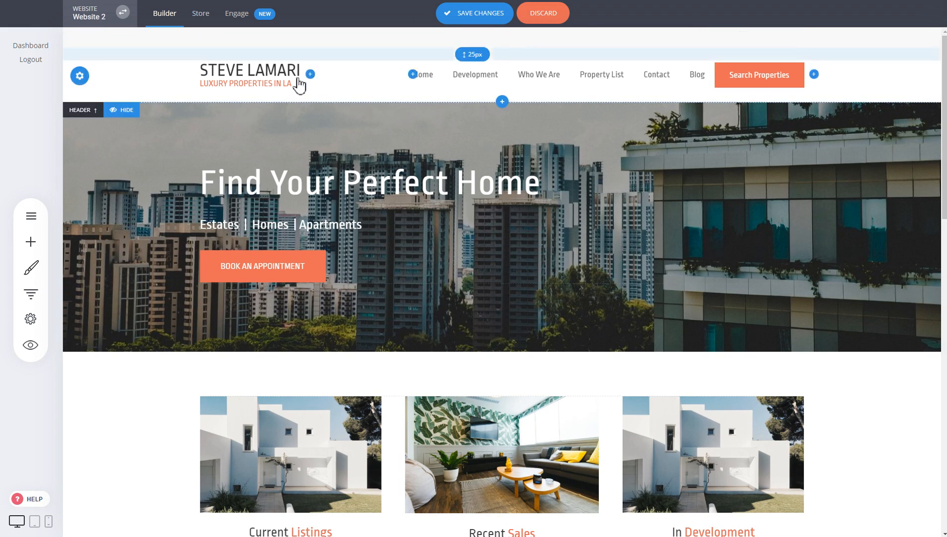
- Add a Cart widget at the far end of the new upper header row, keeping its Icon Only style
left_click(814, 38)
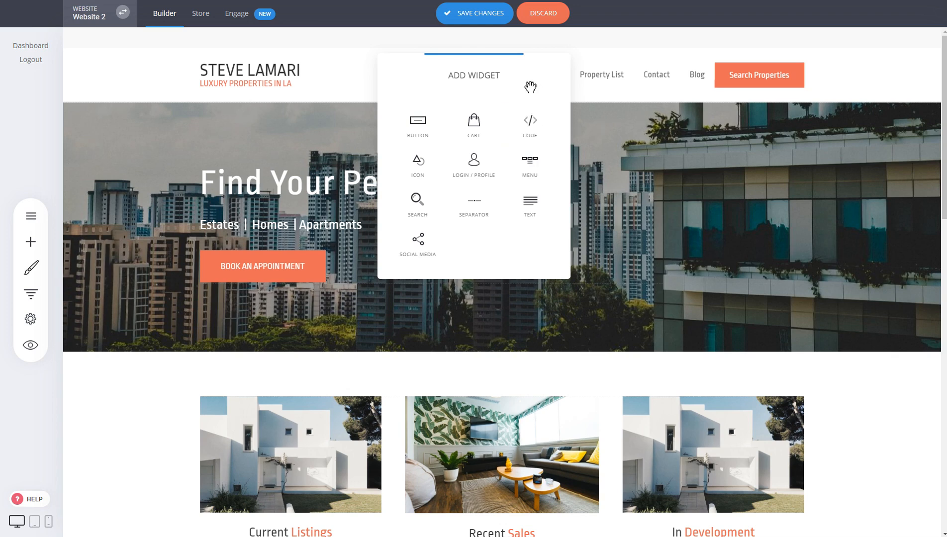
left_click(477, 127)
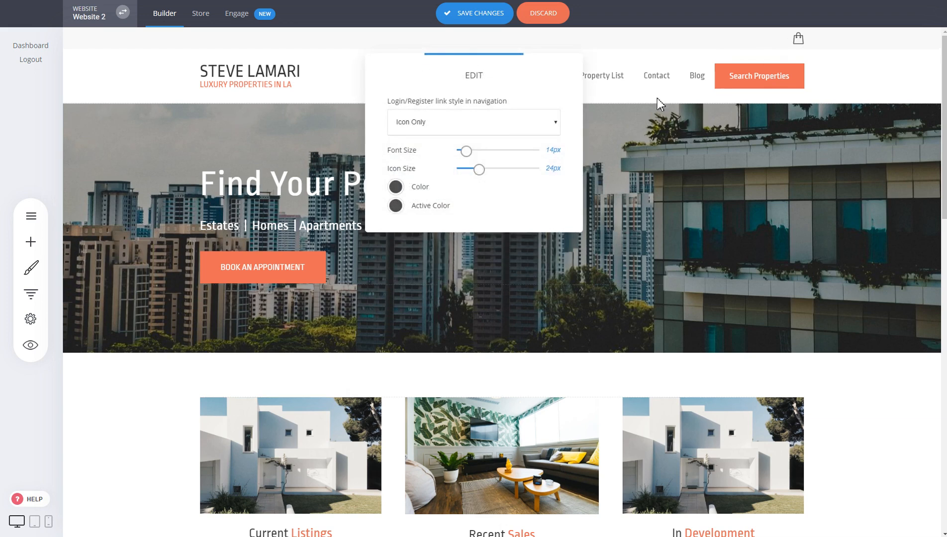
left_click(676, 111)
- Add a Search widget after the cart icon and widen the spacing between the two
left_click(819, 43)
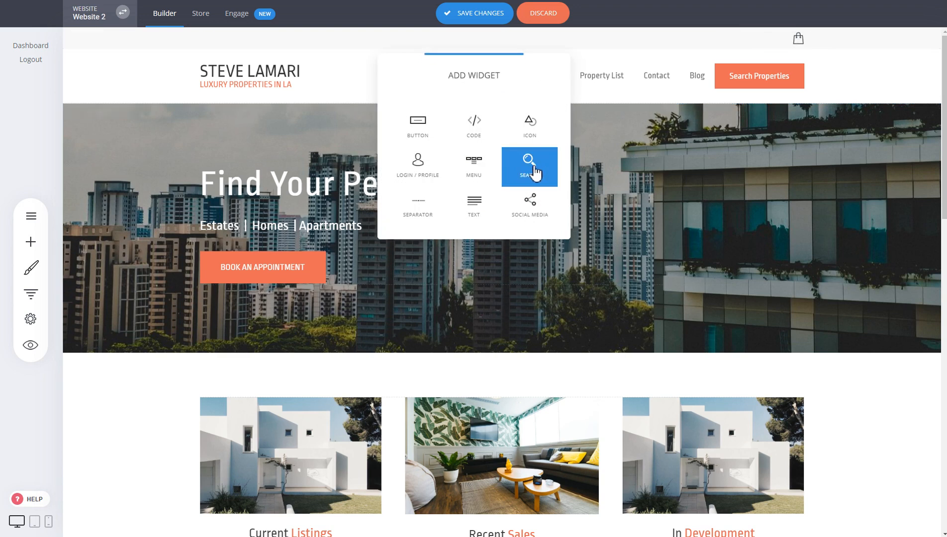
left_click(535, 172)
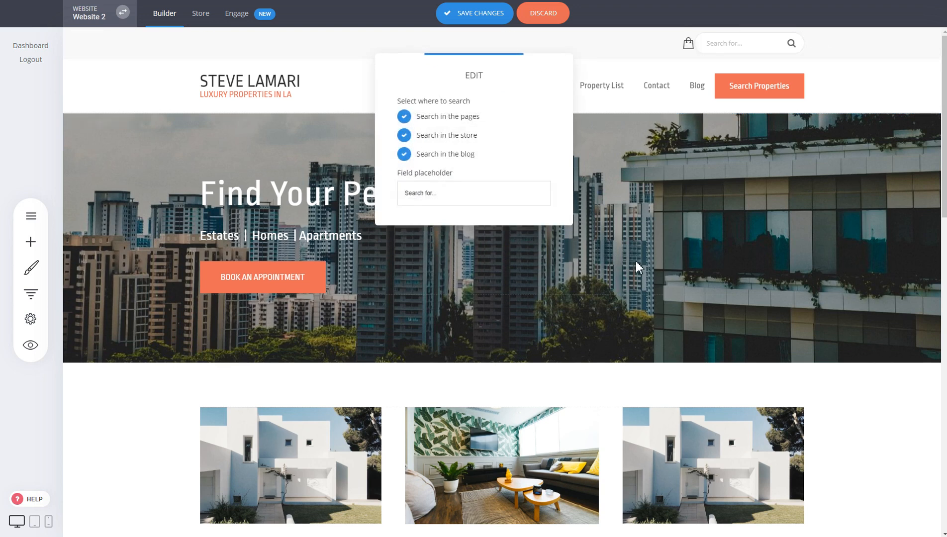
left_click(851, 172)
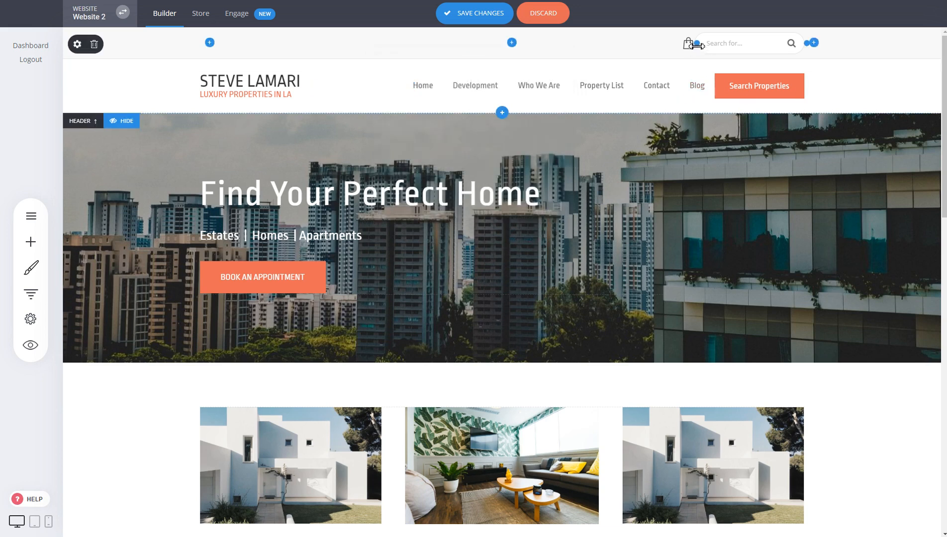
left_click_drag(699, 45, 689, 45)
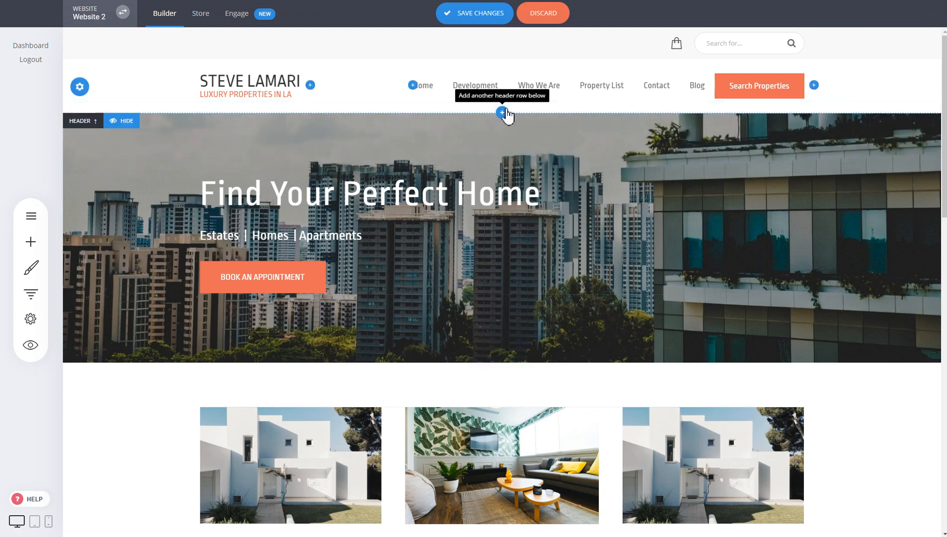
- Add an empty header row below the menu row and delete it again
left_click(503, 113)
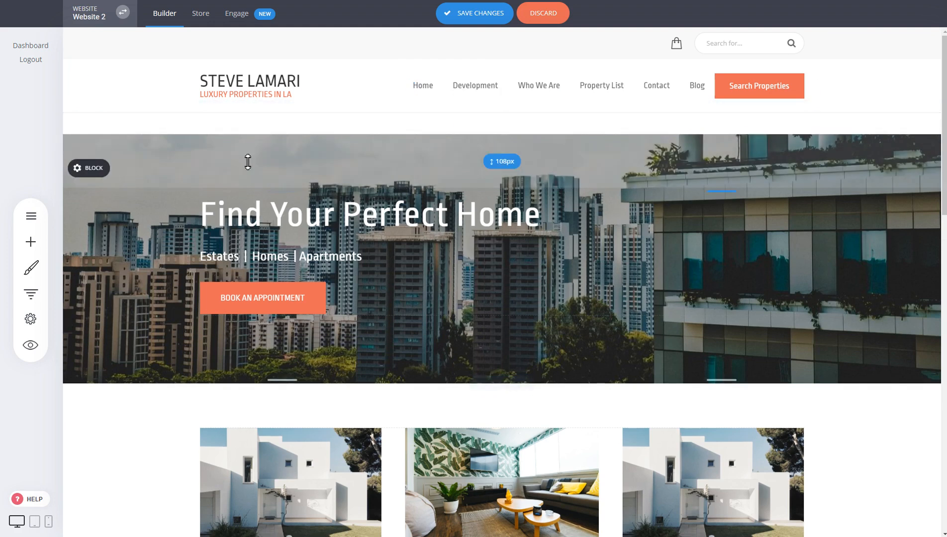
left_click(95, 127)
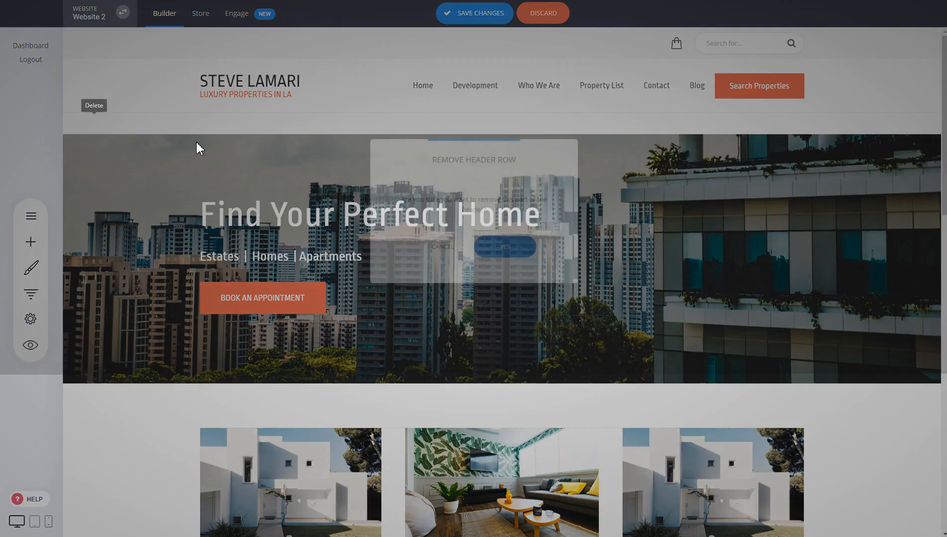
left_click(507, 248)
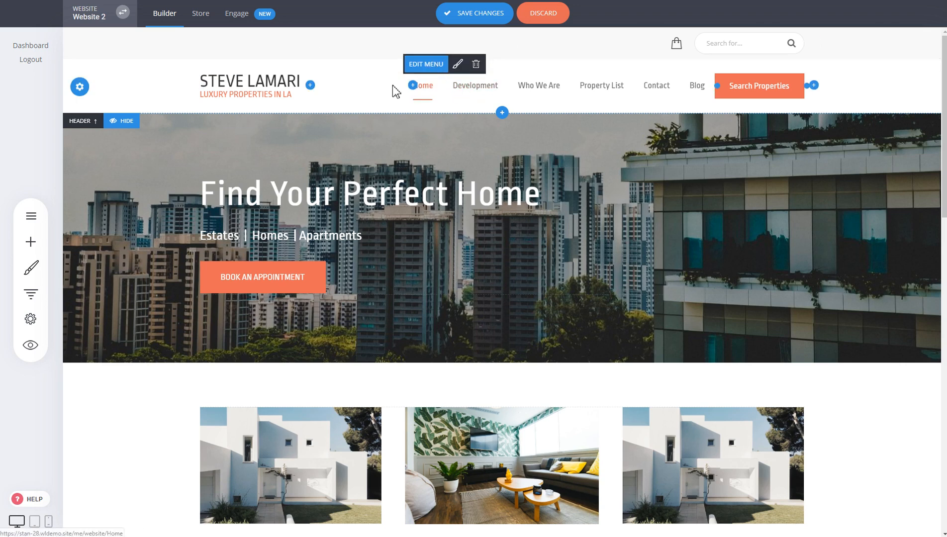
- Open the navigation menu for editing and review the Page, Store and Anchor Point link options for a new menu item
left_click(431, 71)
left_click_drag(474, 80, 279, 47)
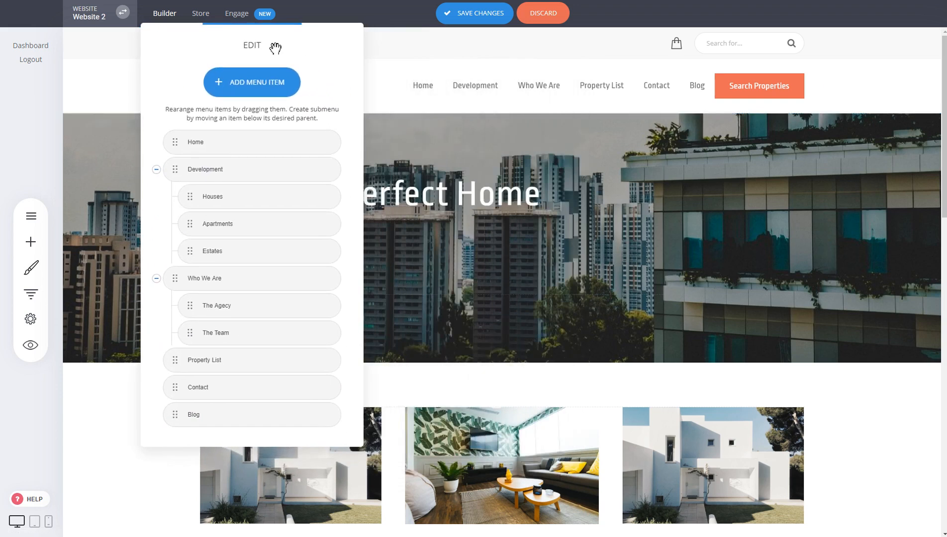
left_click(237, 96)
left_click(360, 136)
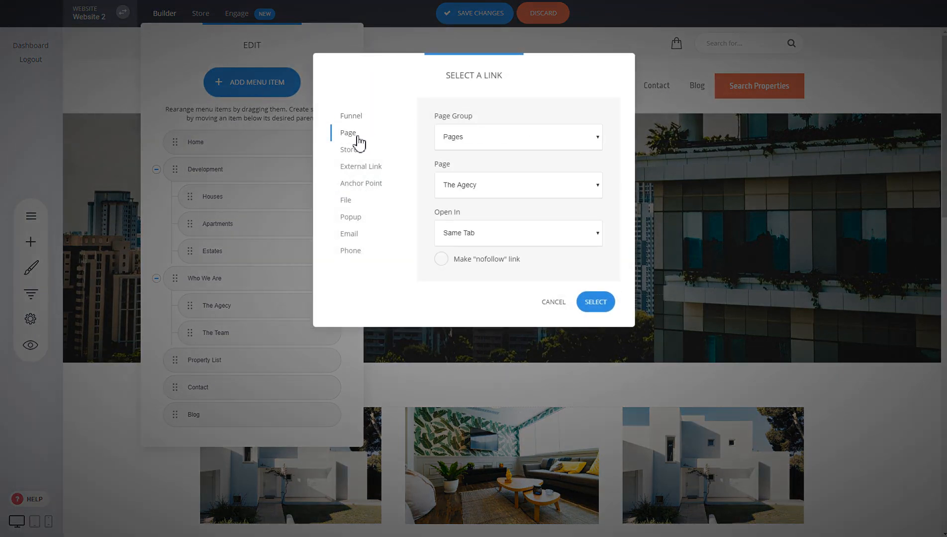
left_click(351, 152)
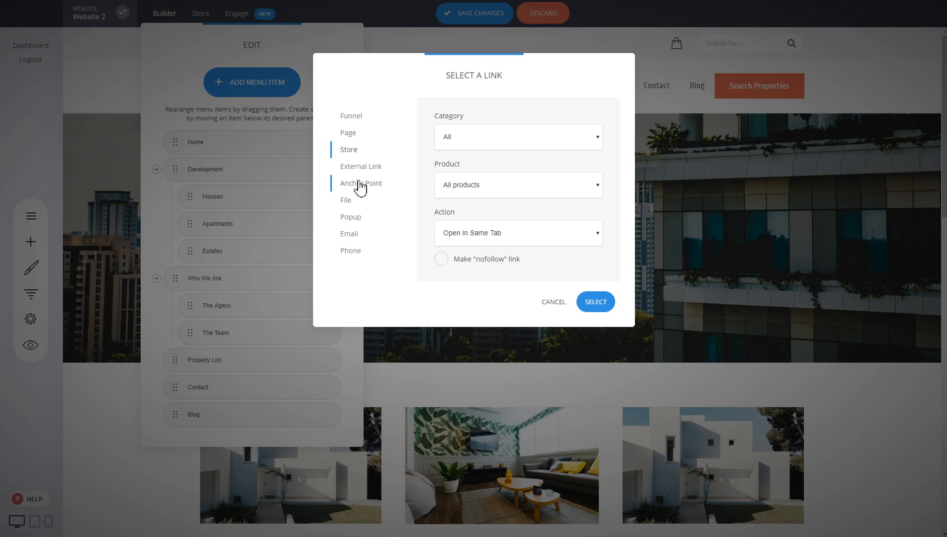
left_click(359, 182)
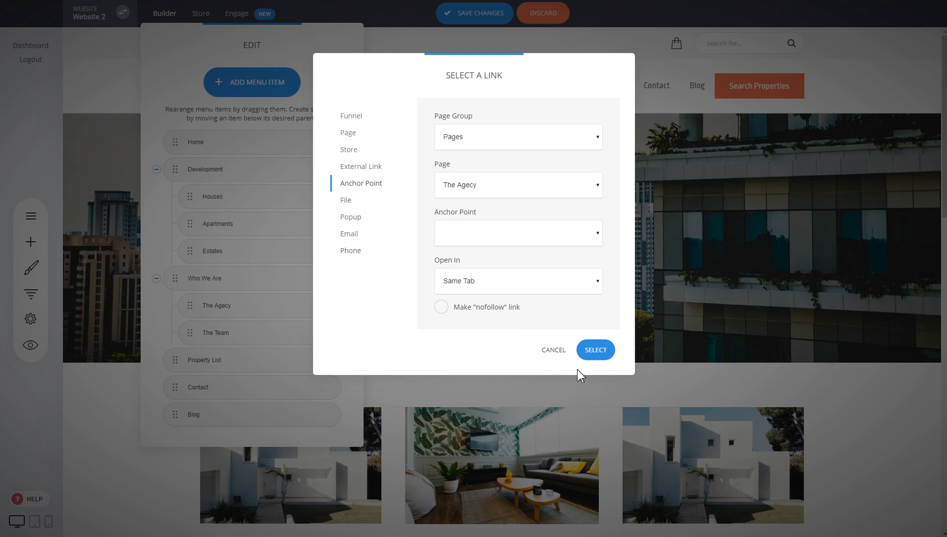
left_click(547, 350)
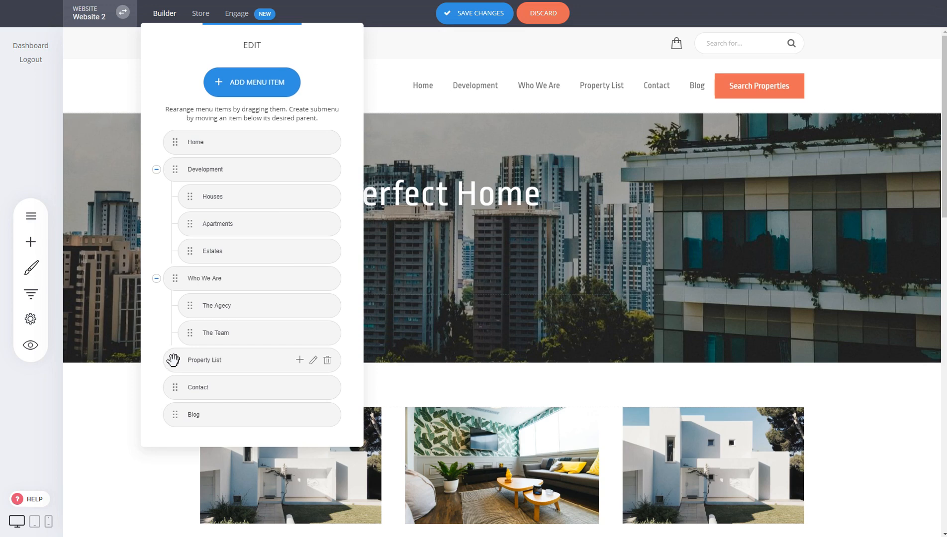
- Reorder the navigation menu so that Property List comes after Contact
left_click_drag(173, 360, 169, 388)
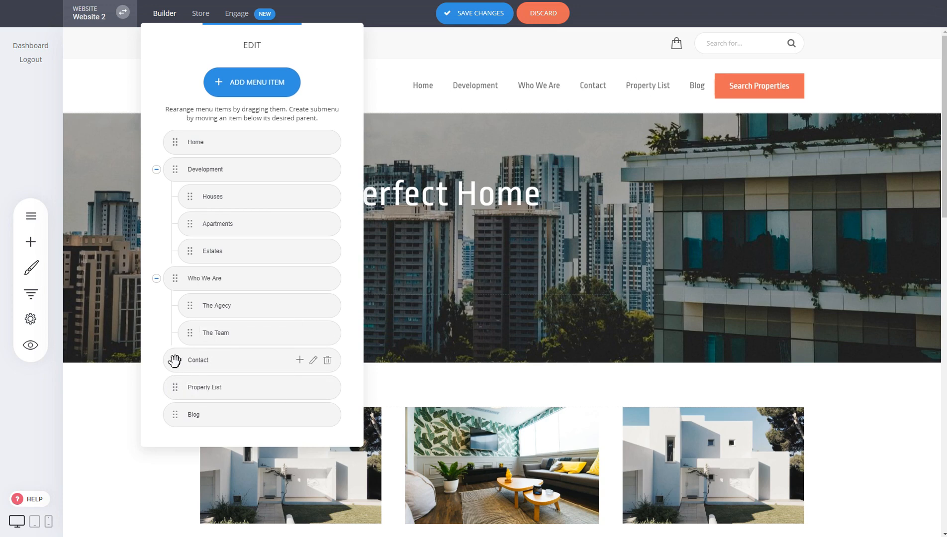
- Try nesting Contact as a submenu item under Who We Are and return it to the top level
mouse_move(177, 362)
left_mouse_down()
mouse_move(203, 362)
mouse_move(195, 360)
left_mouse_up()
left_click(201, 281)
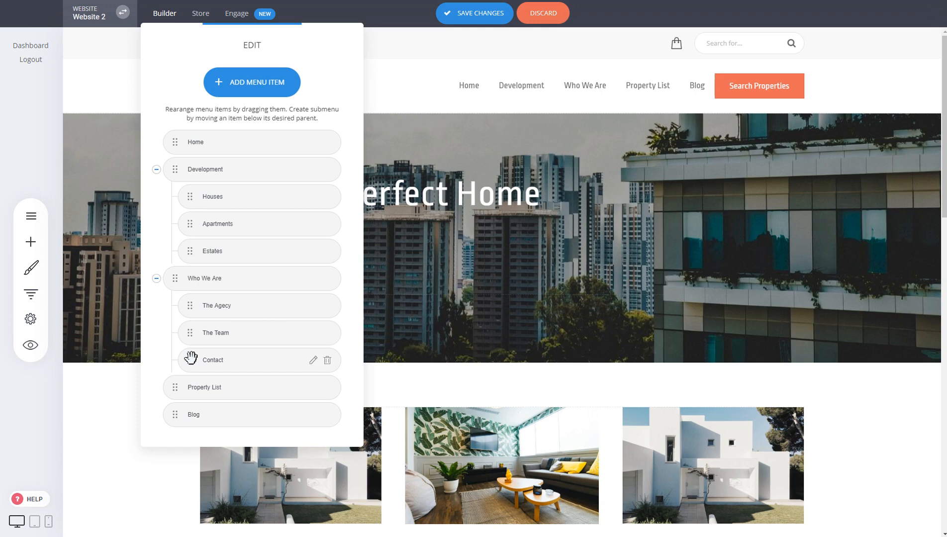
left_click_drag(190, 358, 174, 362)
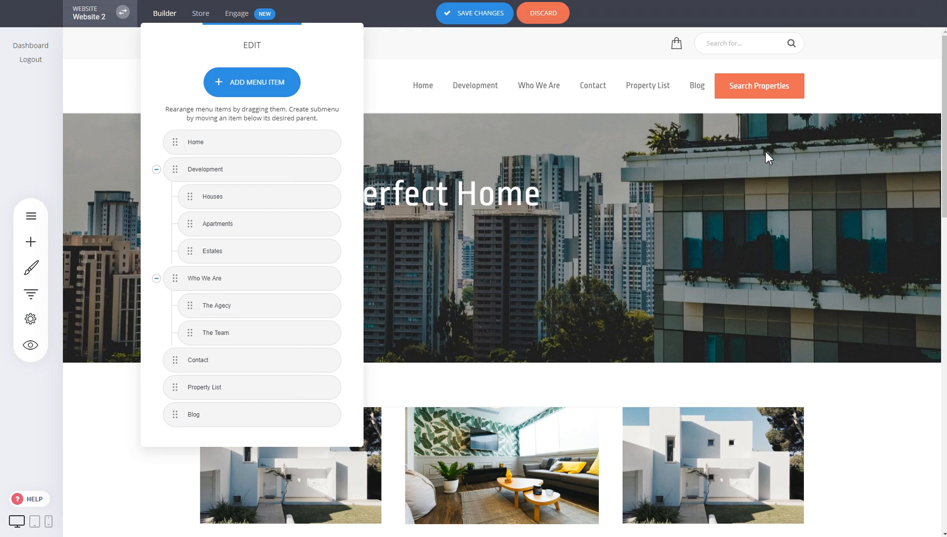
- Add a mega menu under the Contact item, open it for editing and view the available widgets
left_click(300, 360)
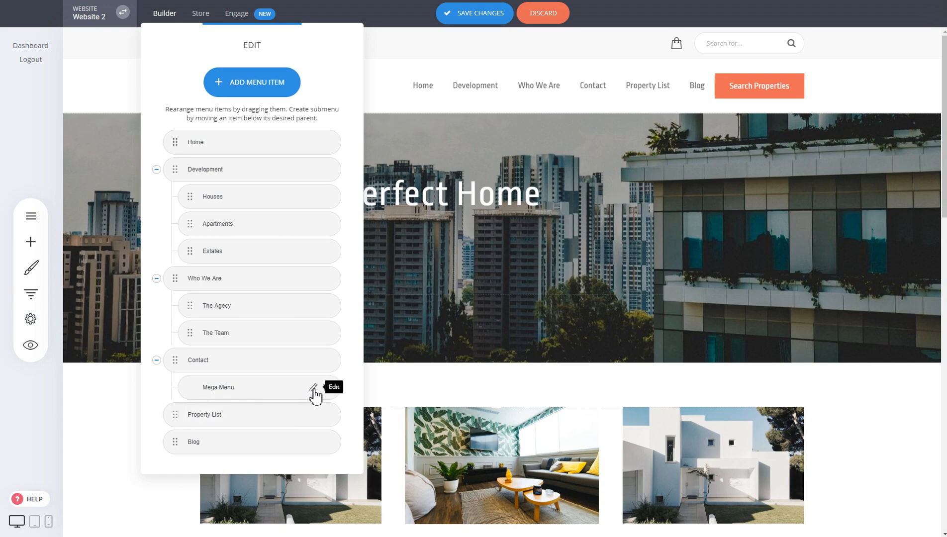
left_click(314, 387)
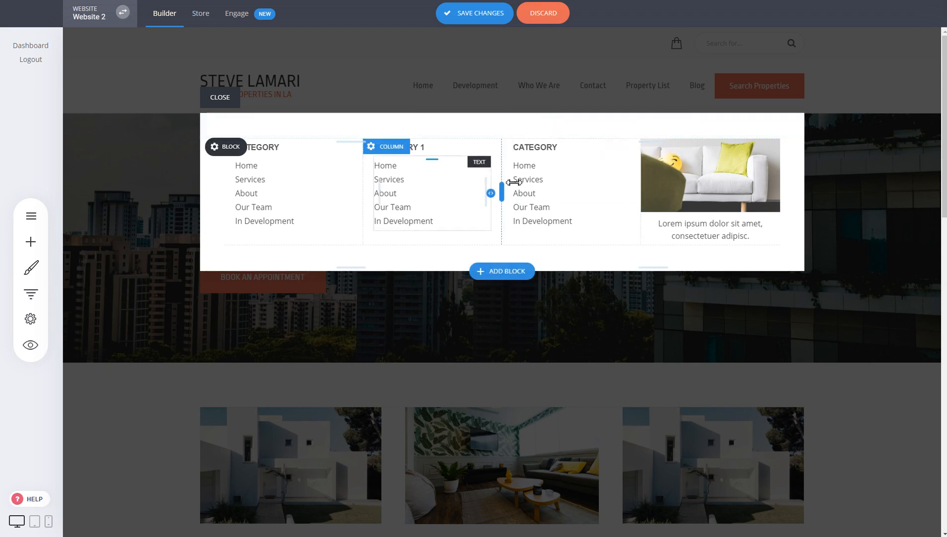
left_click(31, 242)
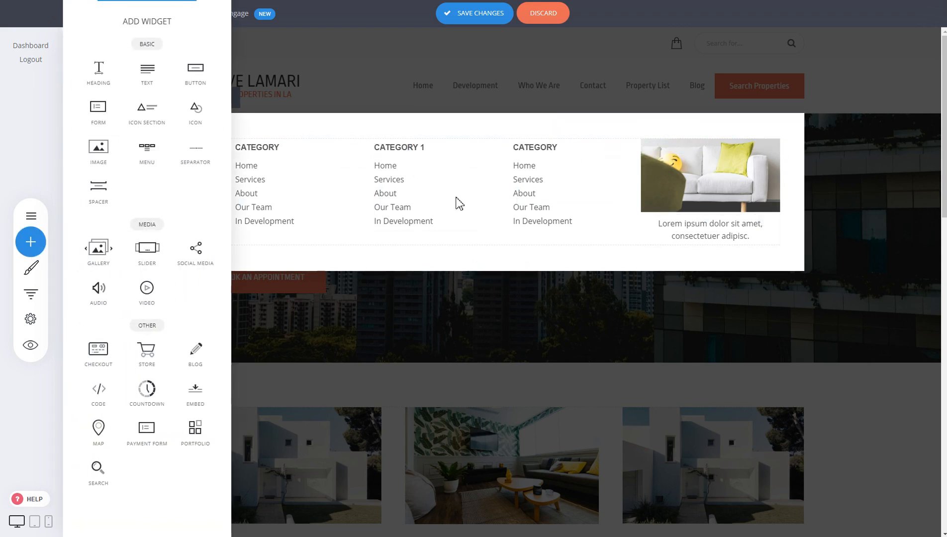
- Add the Call To Action block reading "We are limited to only 50 attendees" below the mega menu's category columns
left_click(489, 271)
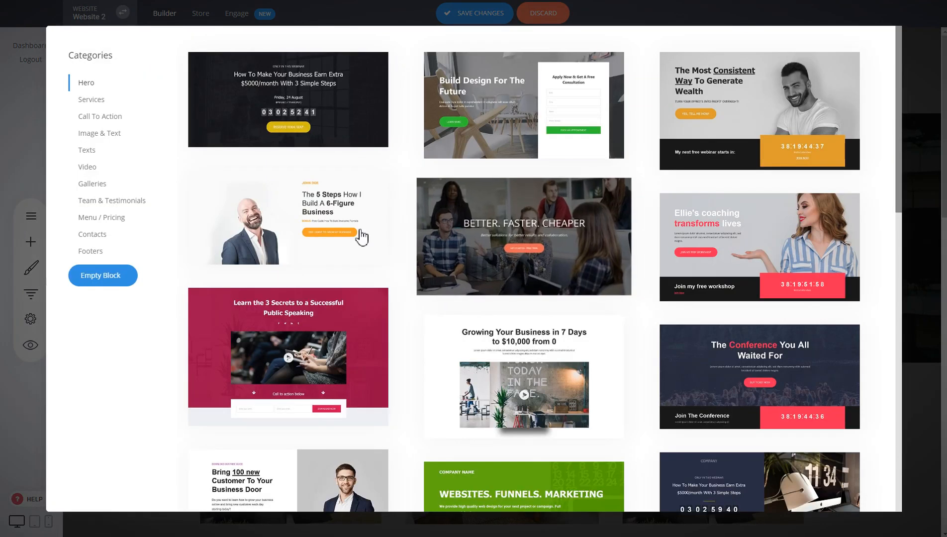
left_click(98, 116)
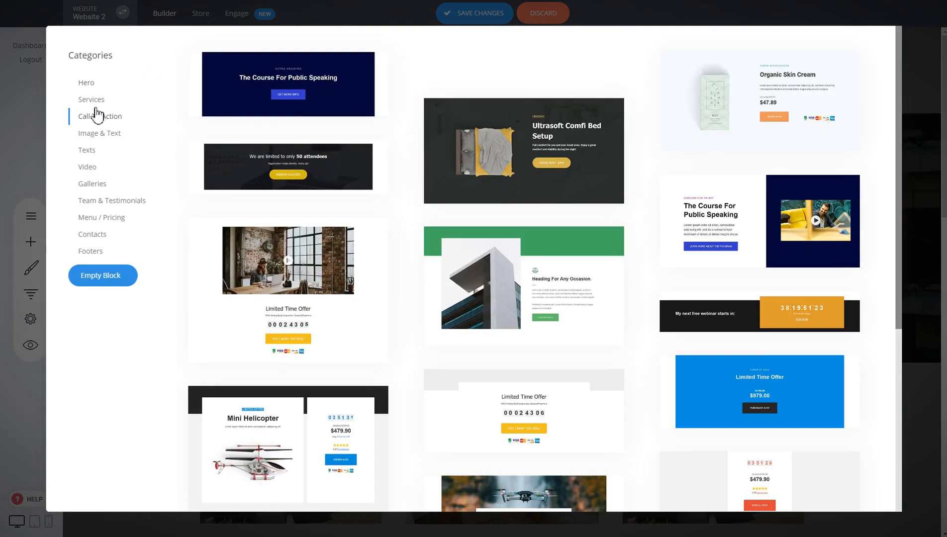
left_click(288, 169)
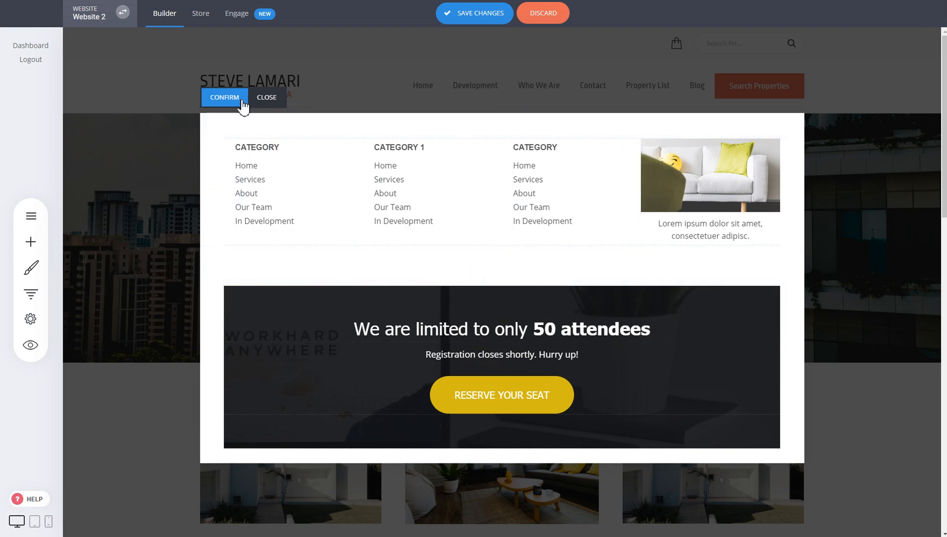
- Confirm the mega menu, save the changes and preview it under the Contact item before returning to the editor
left_click(224, 97)
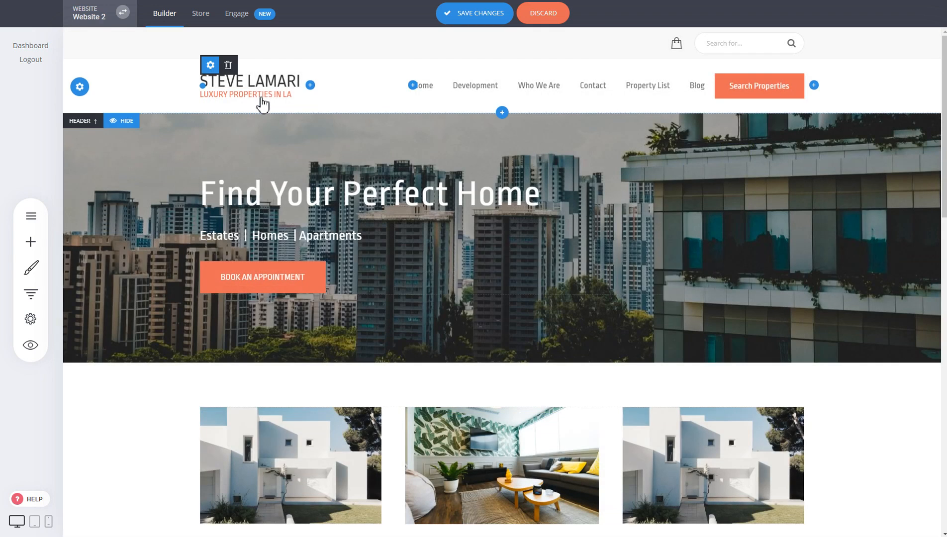
left_click(491, 14)
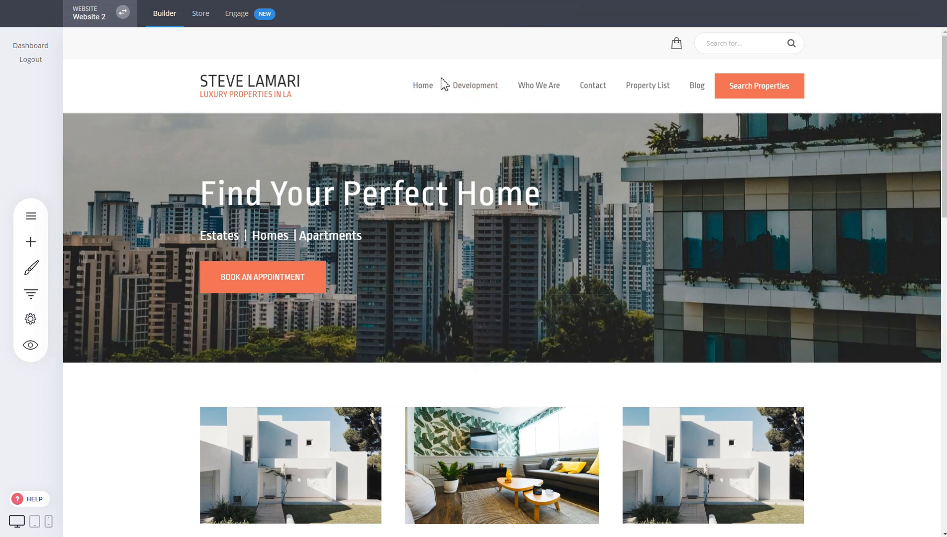
left_click(31, 345)
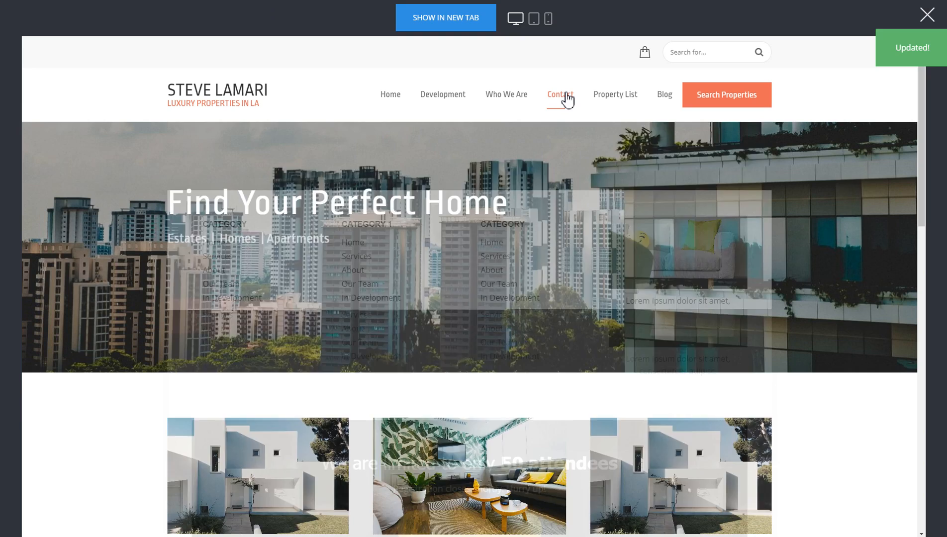
mouse_move(565, 96)
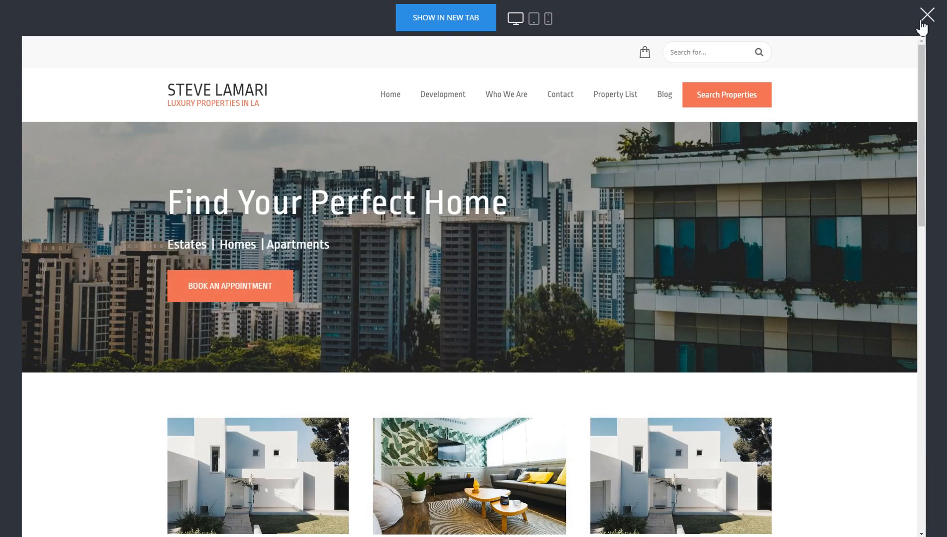
left_click(927, 14)
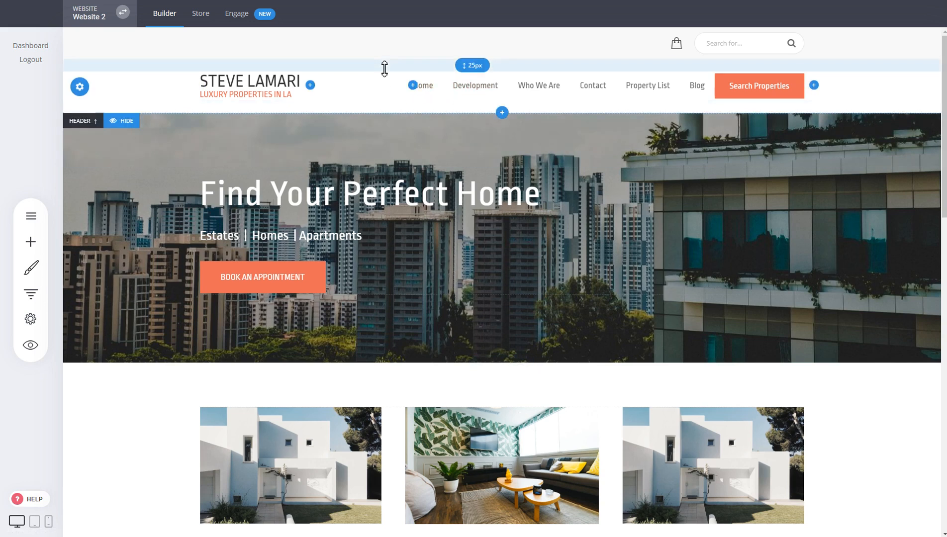
- Tighten the vertical spacing of the header rows, leaving 16px below the logo and menu row, and save the changes
left_click_drag(385, 68, 385, 60)
left_click_drag(384, 100, 387, 95)
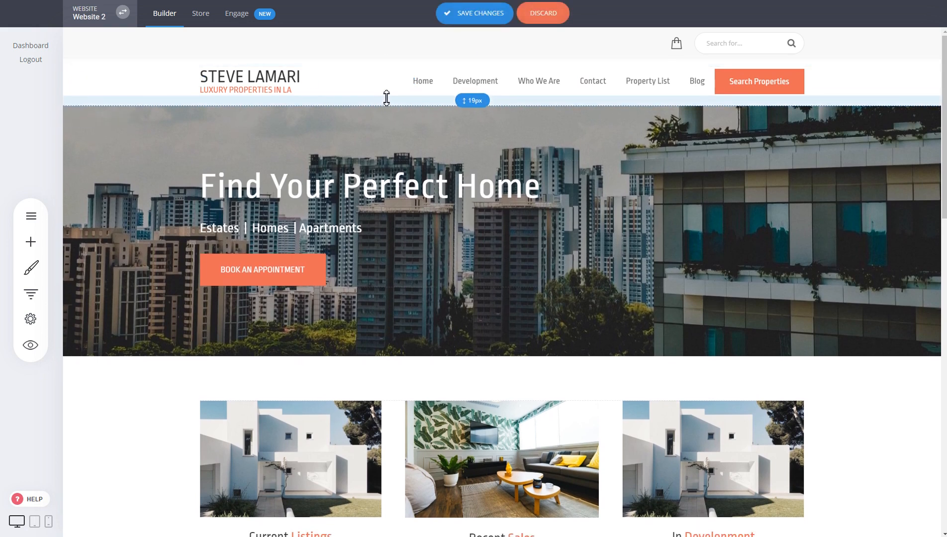
left_click_drag(399, 57, 406, 27)
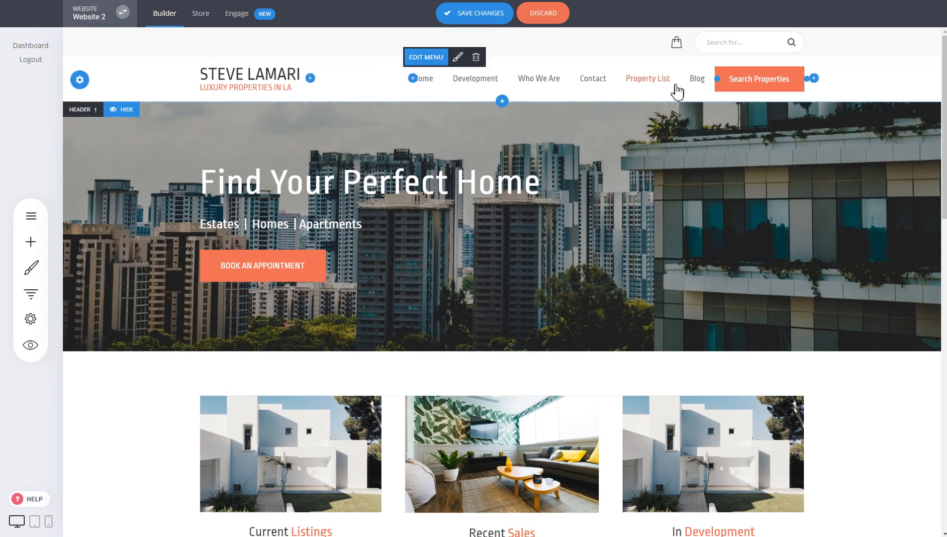
left_click(477, 15)
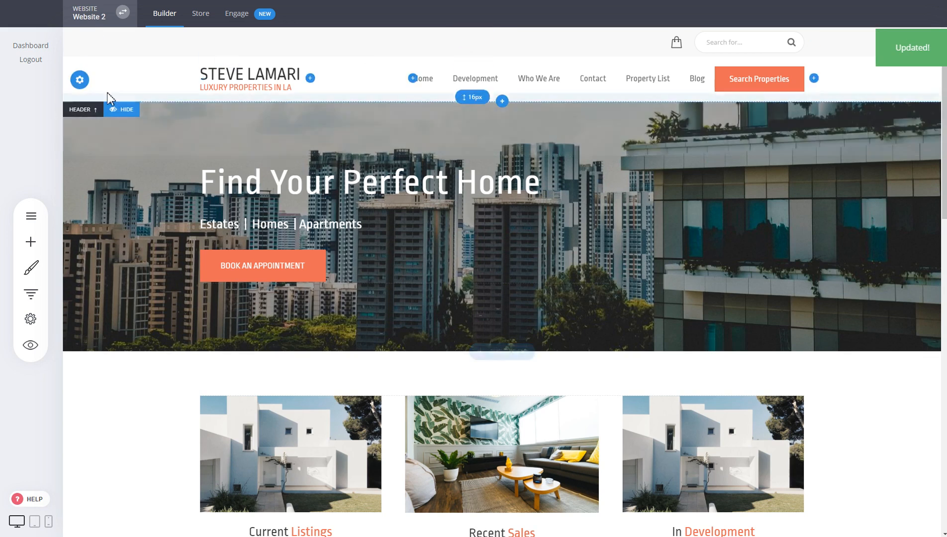
- Try the "On Top - Full-width" and "On Top - Compact" header layouts
left_click(80, 79)
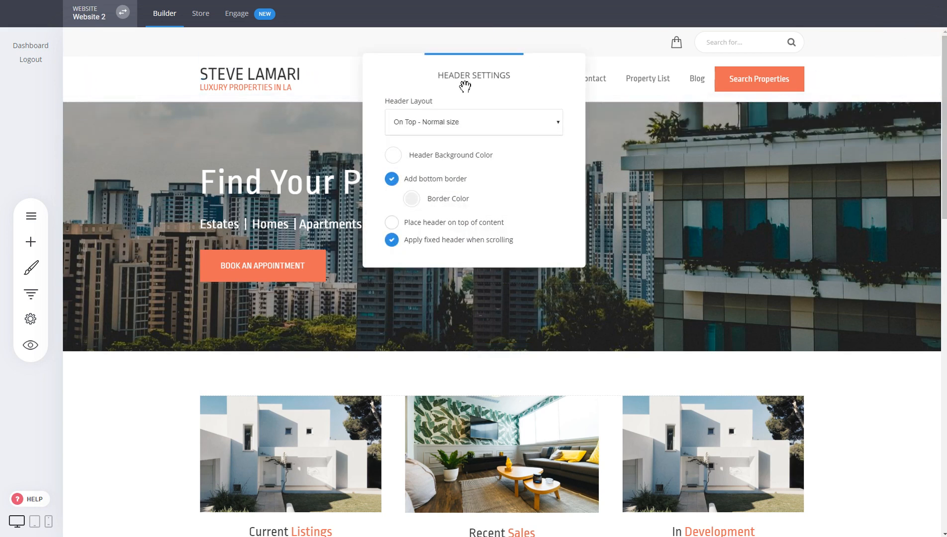
left_click_drag(465, 86, 571, 156)
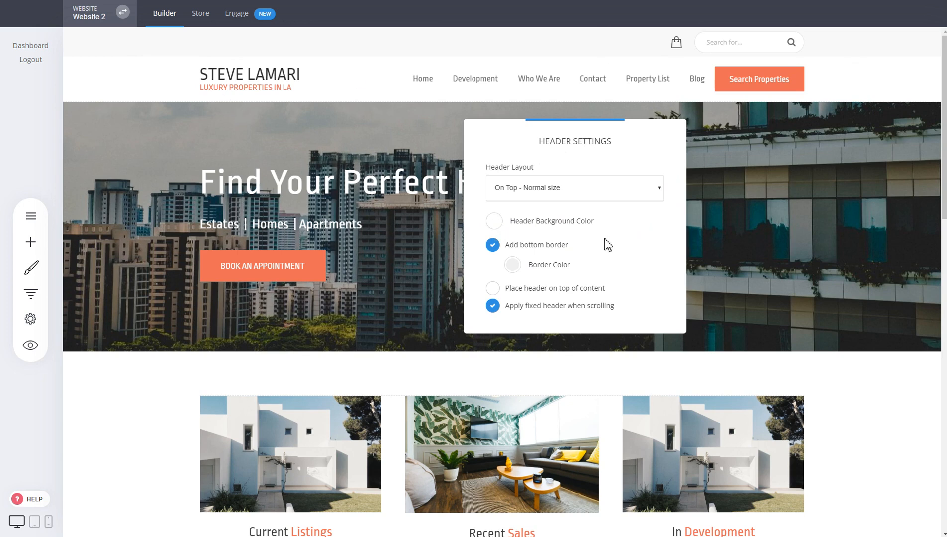
left_click(584, 197)
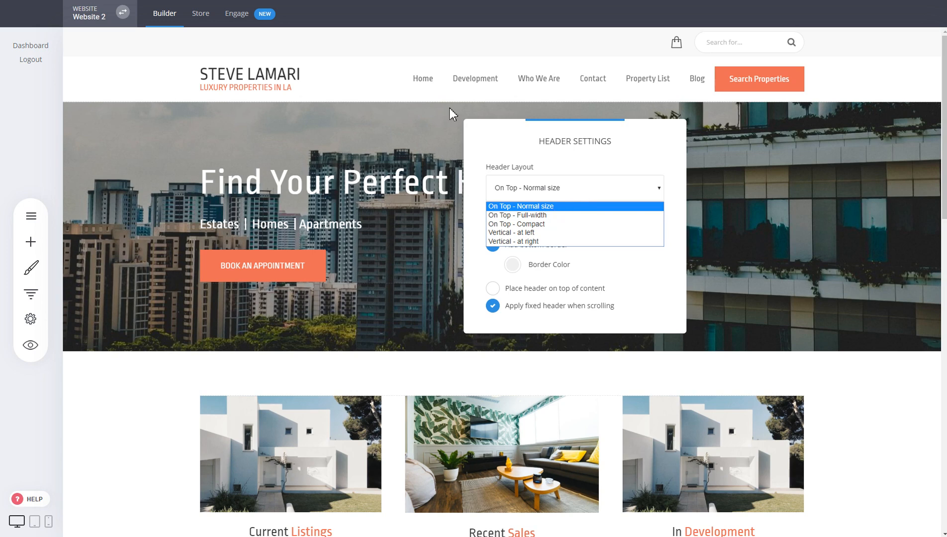
left_click(529, 215)
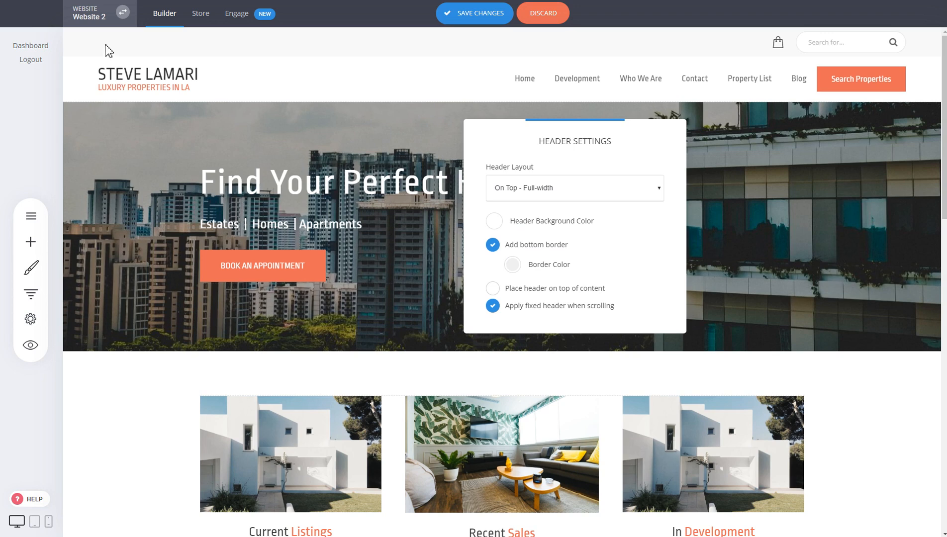
left_click(597, 196)
left_click(570, 224)
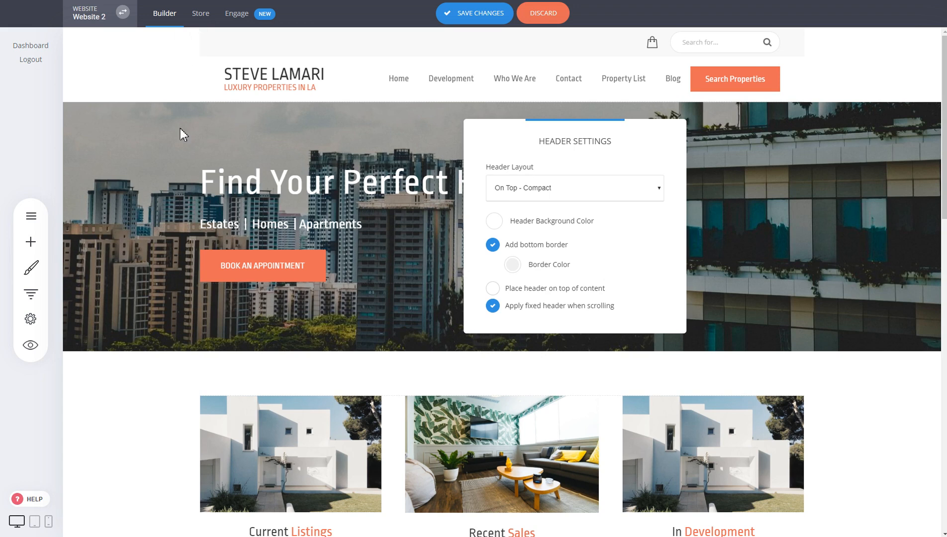
- Try the "Vertical - at left" and "Vertical - at right" header layouts, and discard the layout changes
left_click(576, 192)
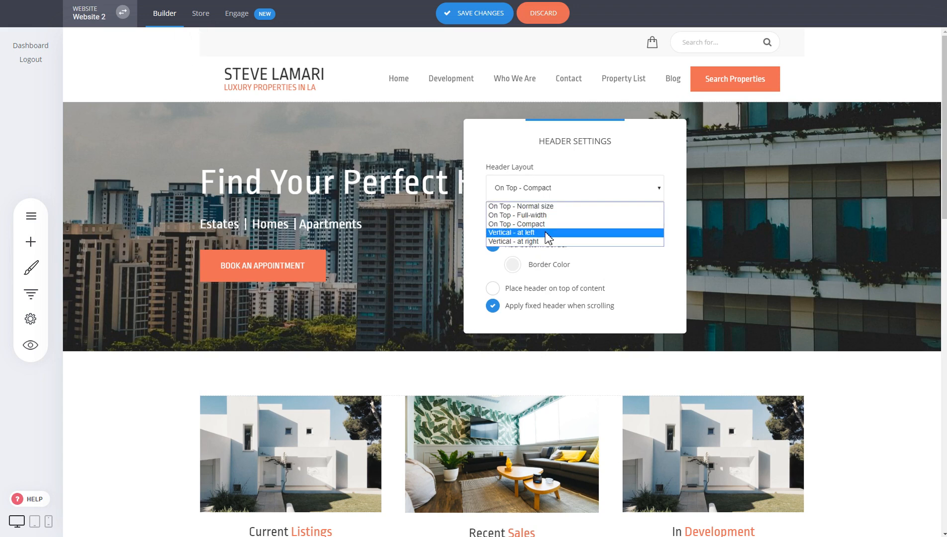
left_click(547, 233)
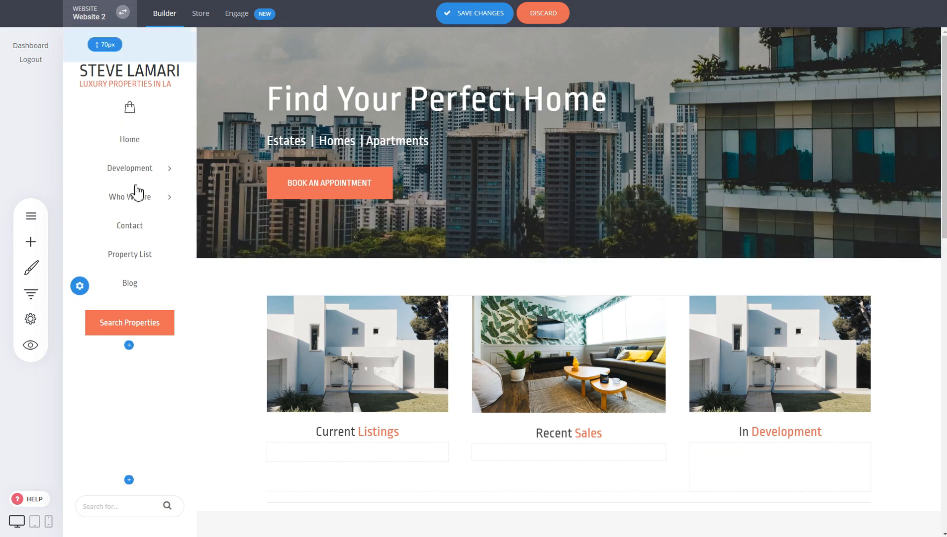
left_click(79, 281)
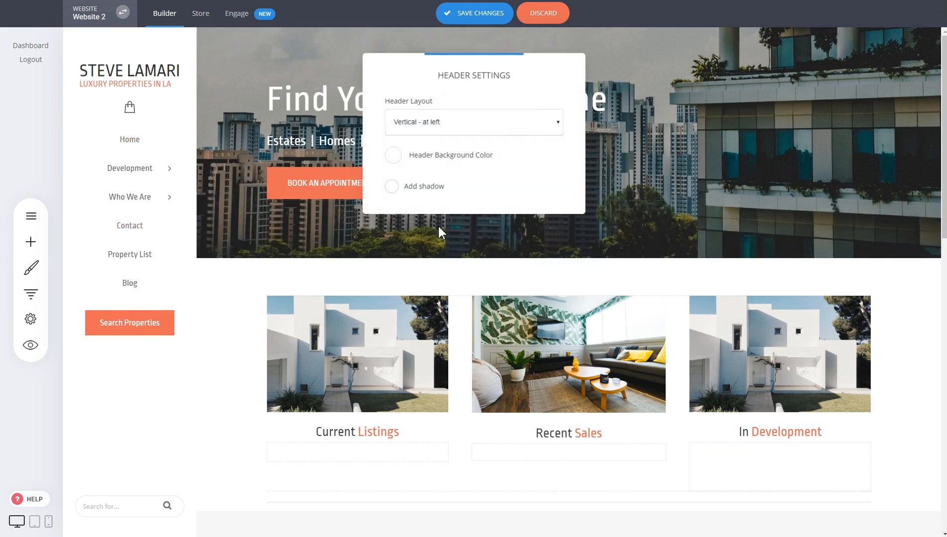
left_click(470, 124)
left_click(454, 176)
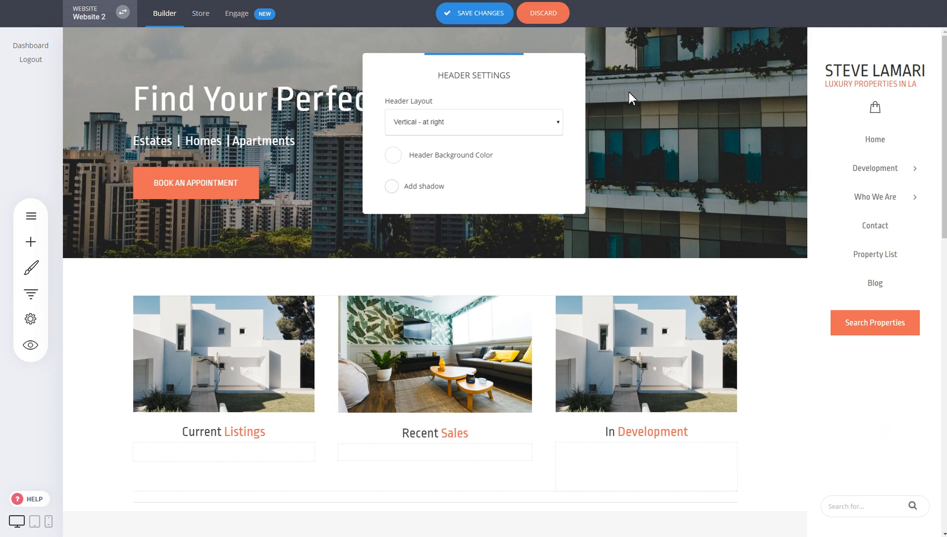
left_click(675, 95)
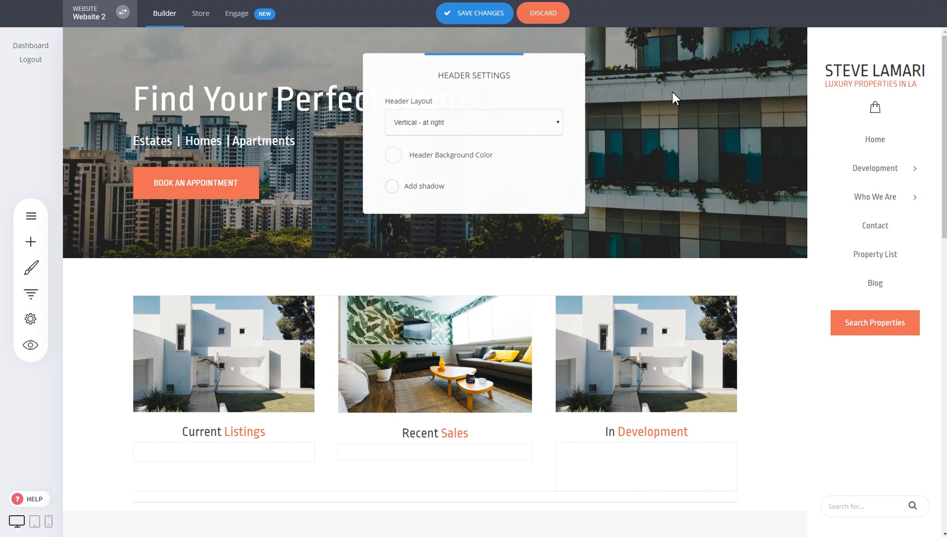
left_click(563, 28)
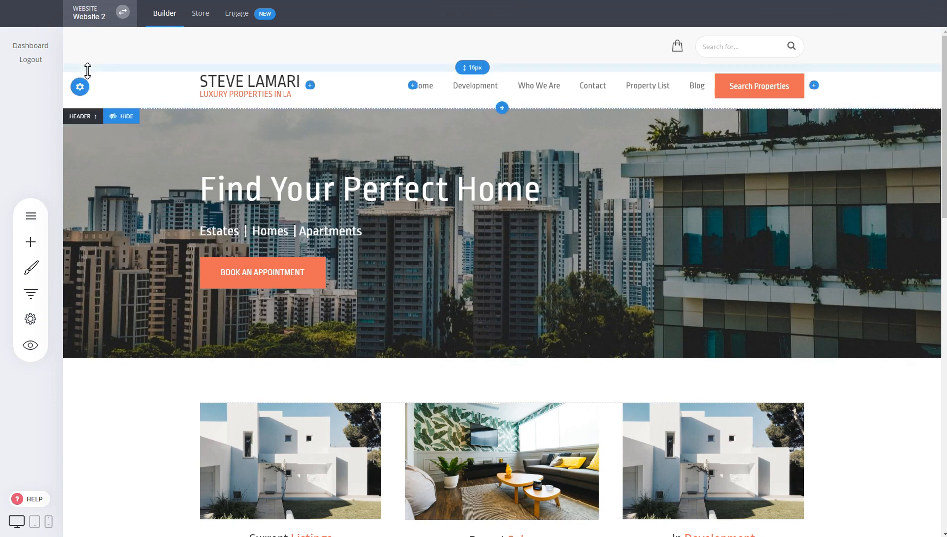
- Try placing the header on top of the content and turn the option off again
left_click(80, 87)
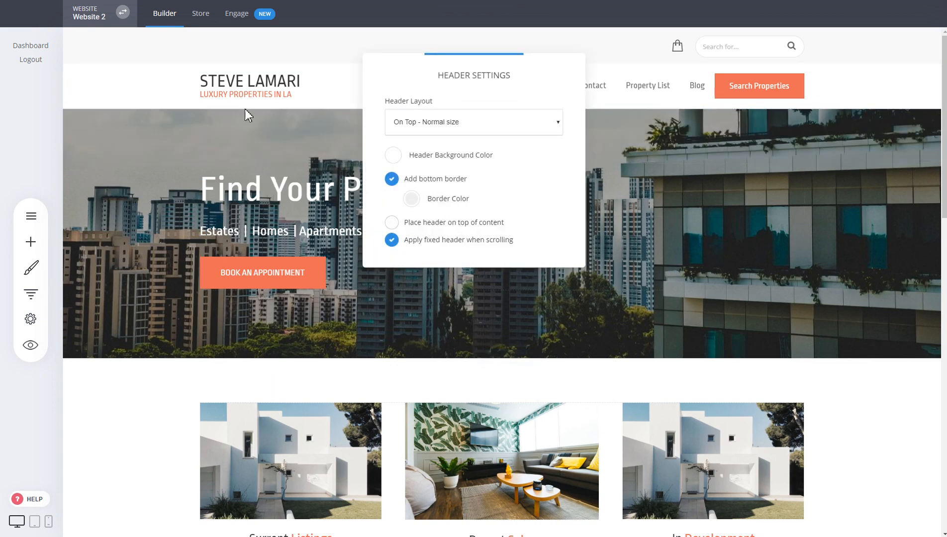
left_click(447, 229)
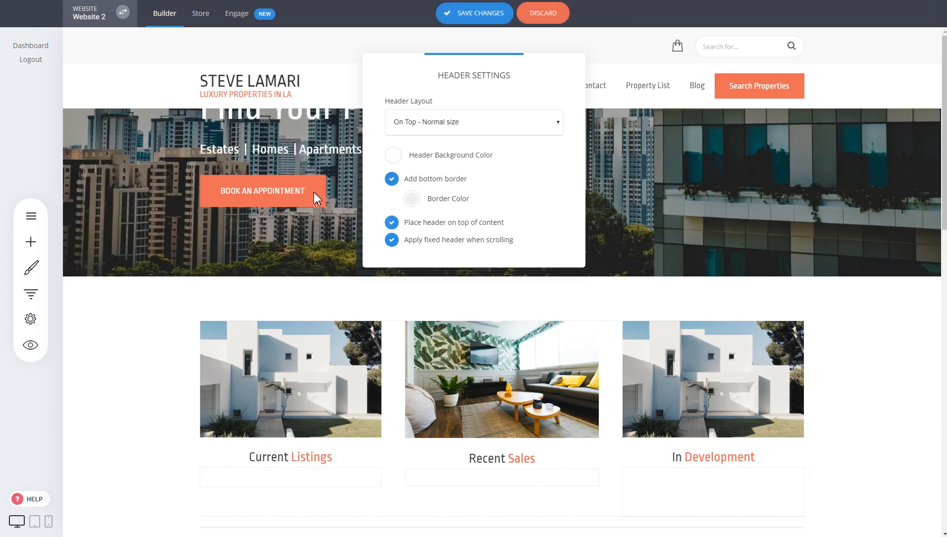
left_click(801, 173)
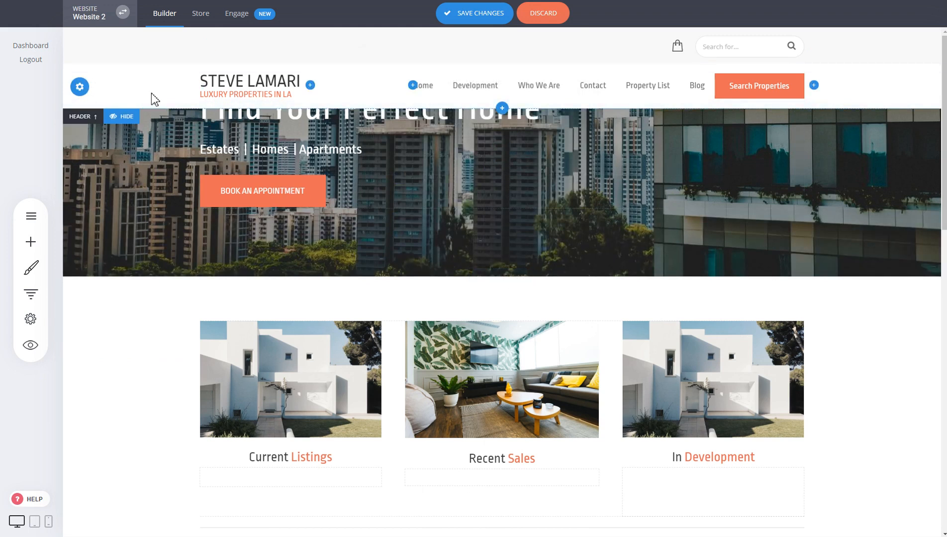
left_click(79, 88)
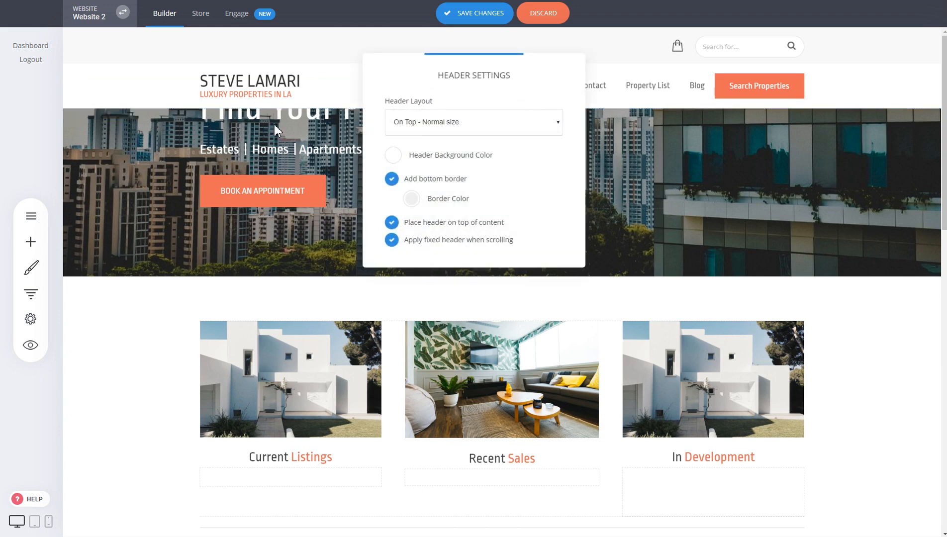
left_click(432, 225)
left_click(731, 195)
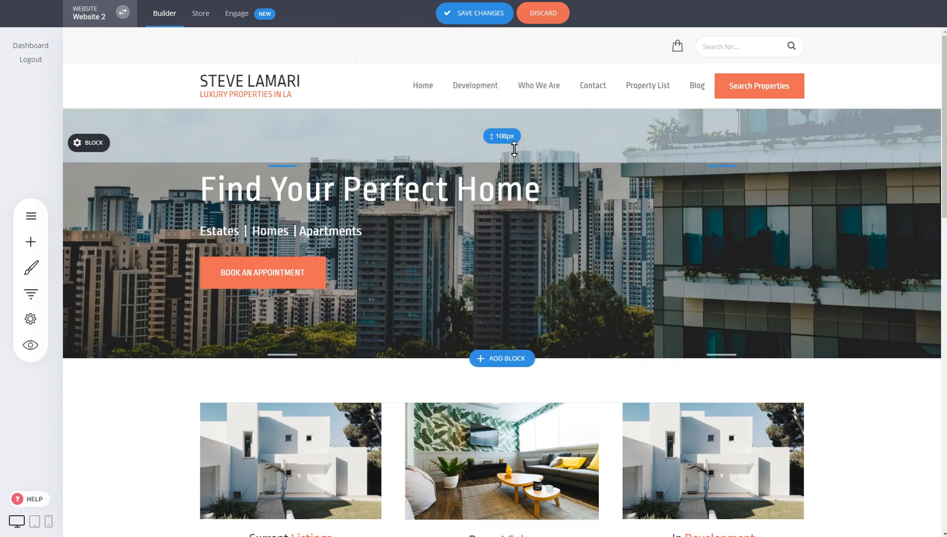
- Increase the hero block's top spacing to 287px and enable placing the header on top of the content
left_click_drag(514, 148, 509, 237)
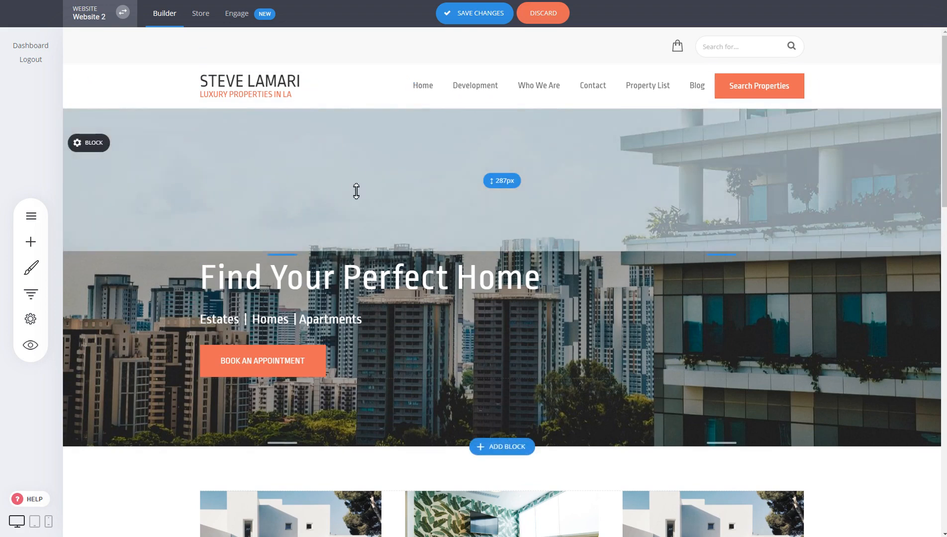
left_click(77, 88)
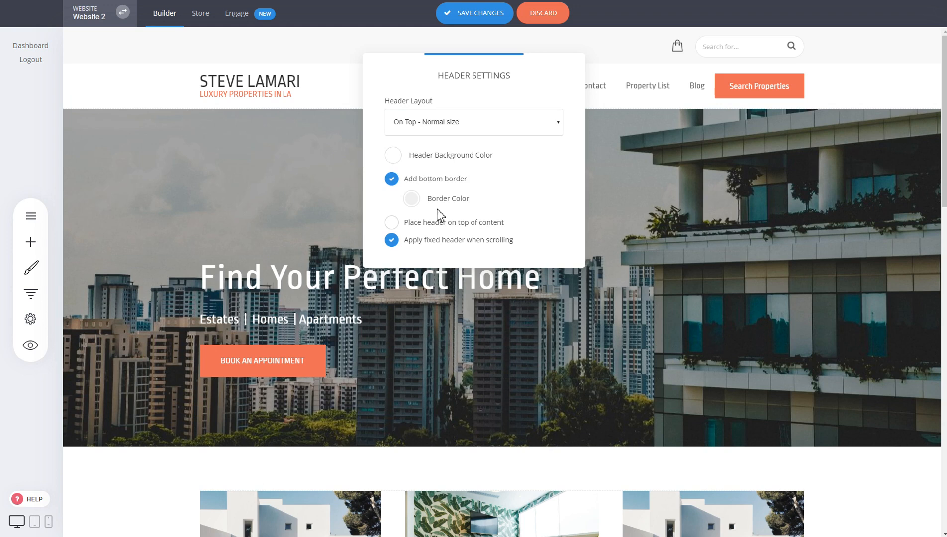
scroll(443, 224, "down", 2)
left_click(265, 148)
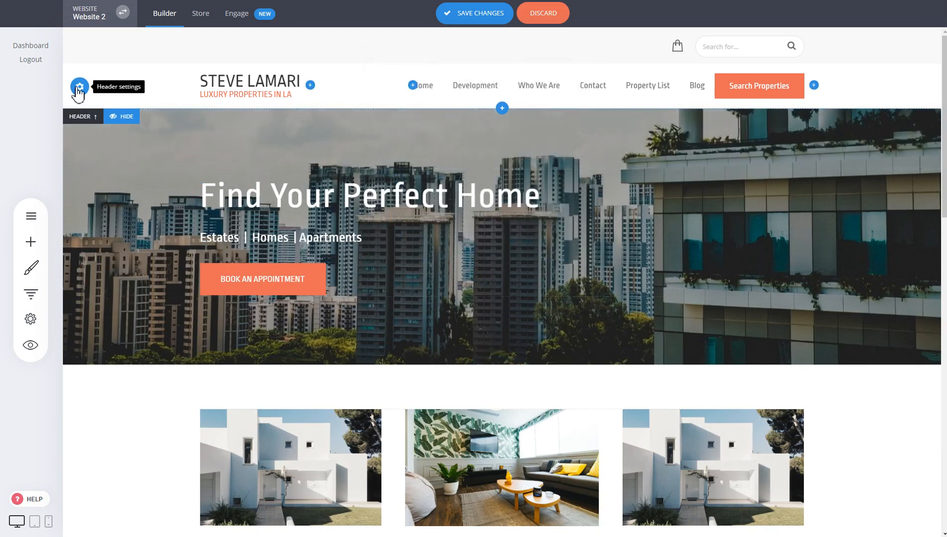
- Set the header background color to fully transparent
left_click(79, 88)
left_click(393, 155)
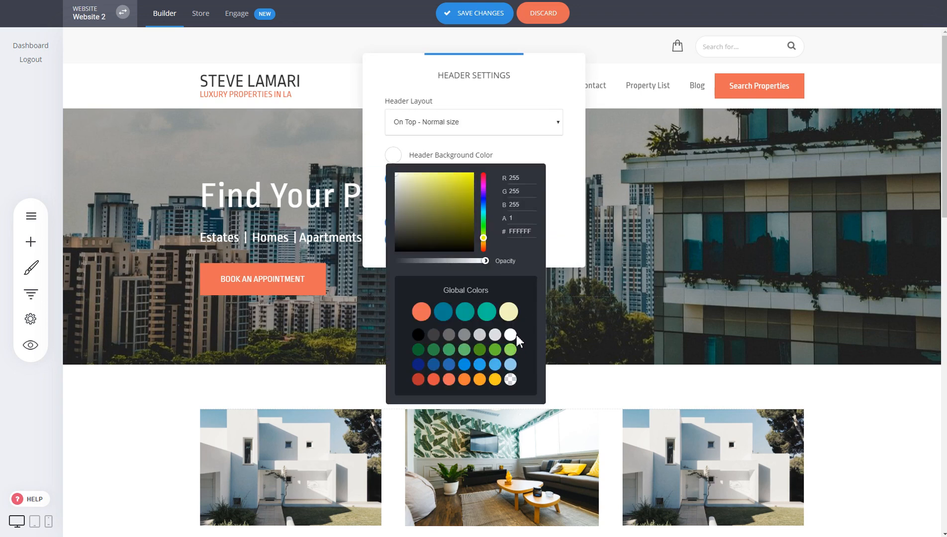
left_click(510, 379)
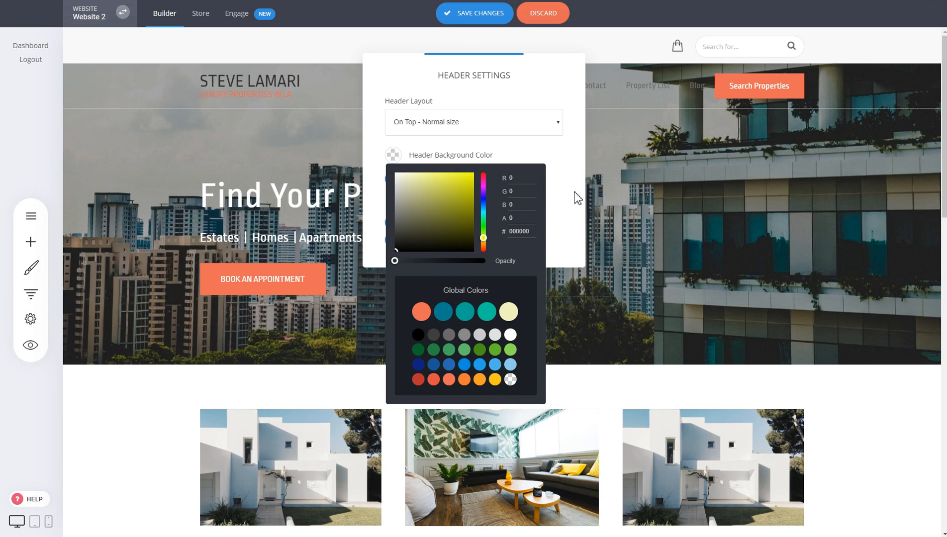
left_click(619, 152)
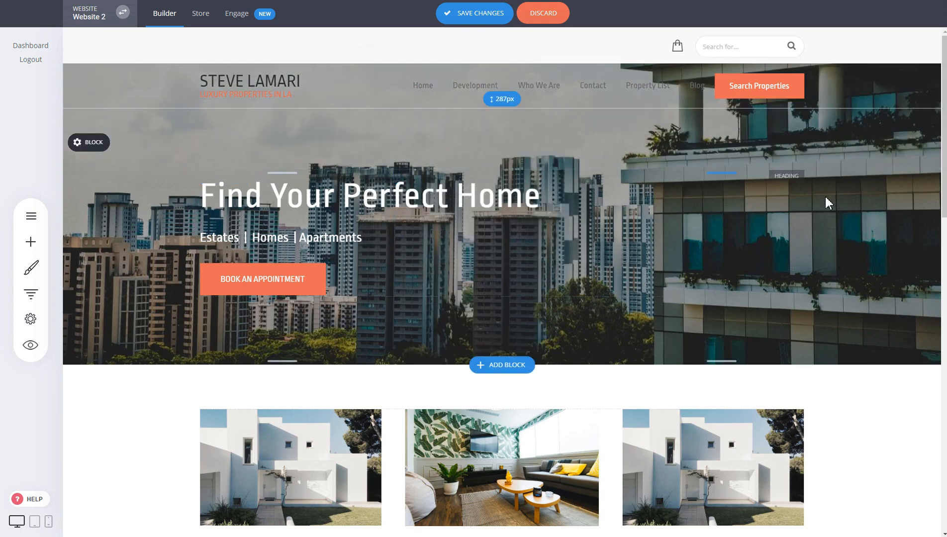
- Change the text color of the navigation menu items to white
left_click(445, 88)
left_click(456, 63)
left_click(383, 171)
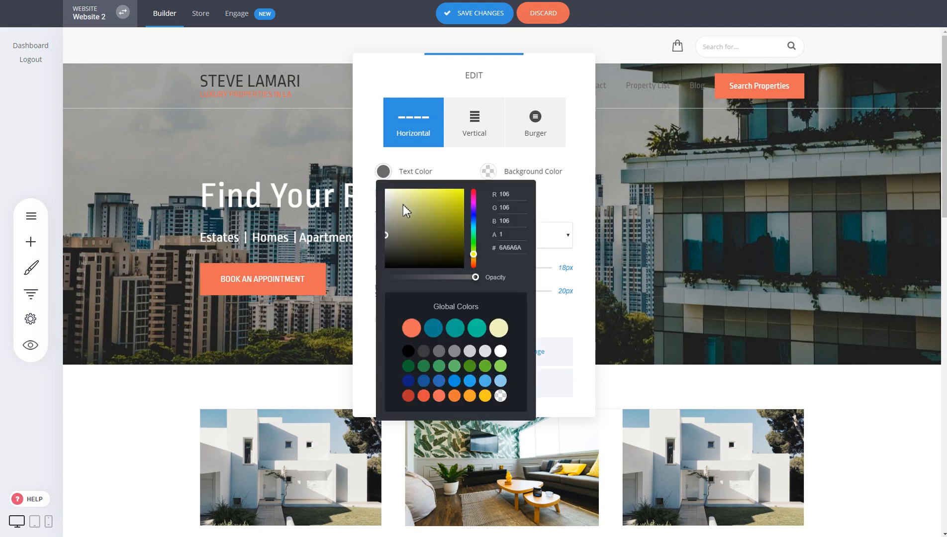
left_click(501, 351)
left_click(599, 155)
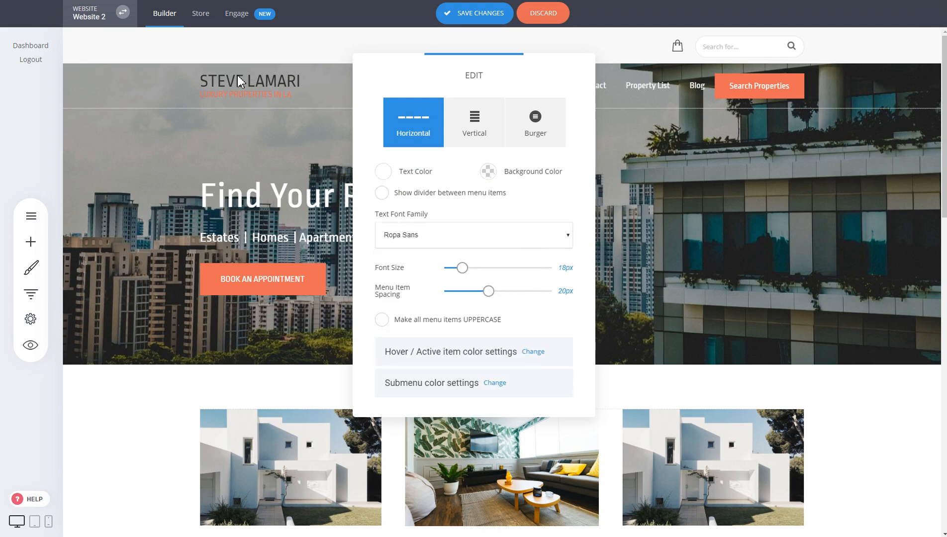
- Change the name line of the text logo to white, leaving its tagline color as is
left_click(239, 81)
left_click(209, 60)
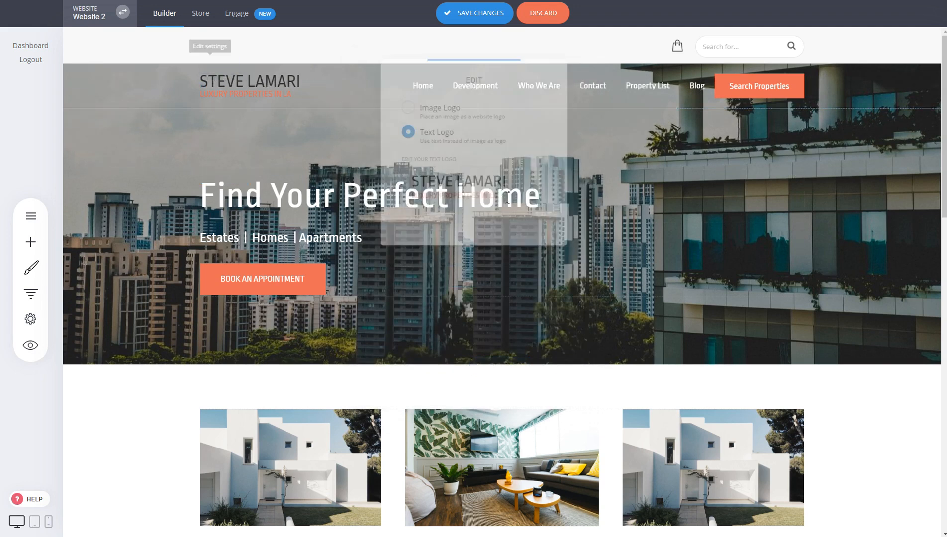
left_click_drag(508, 184, 407, 184)
left_click(513, 152)
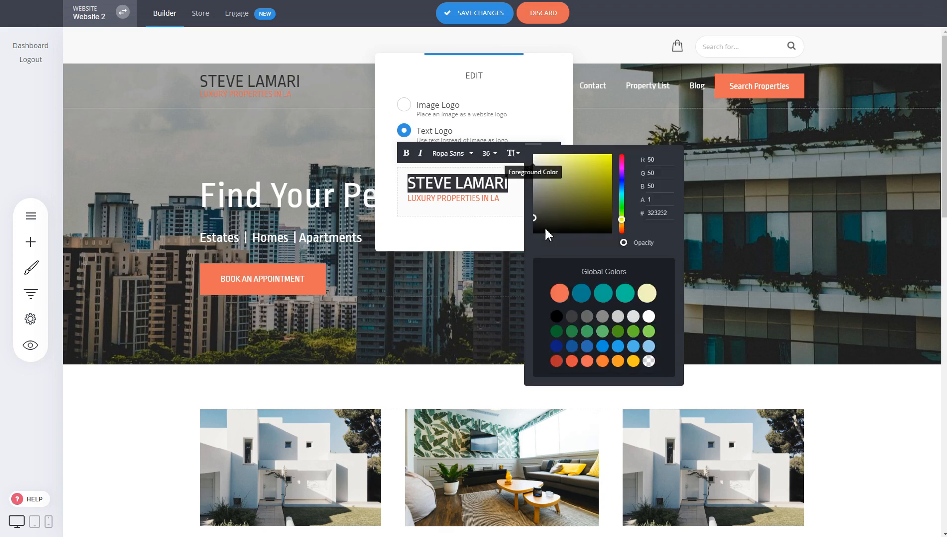
left_click(796, 219)
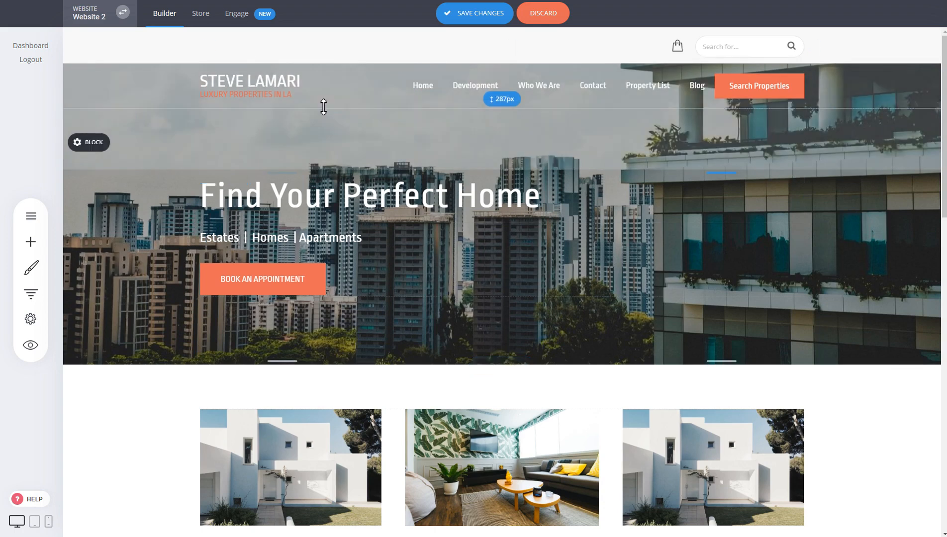
- Discard all unsaved changes to the header and hero block
left_click(80, 86)
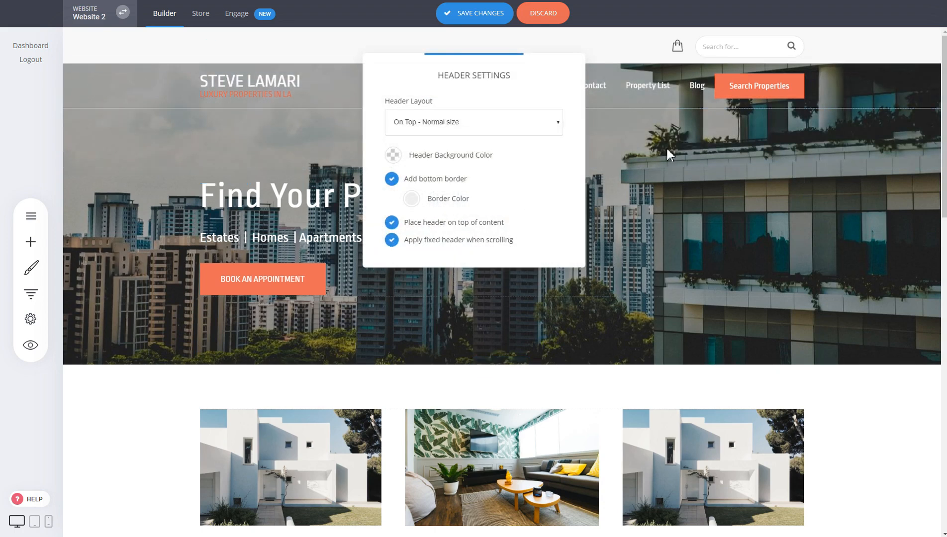
left_click(543, 13)
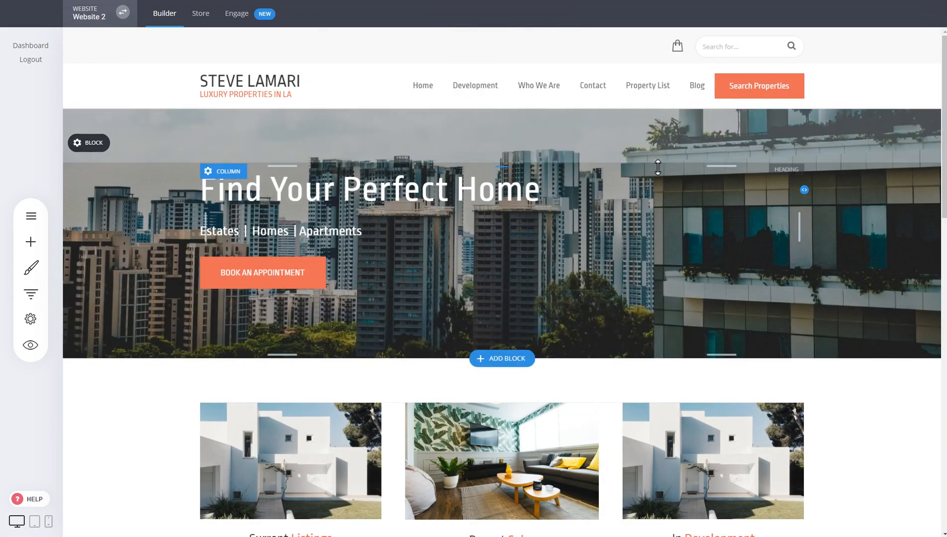
scroll(659, 169, "down", 10)
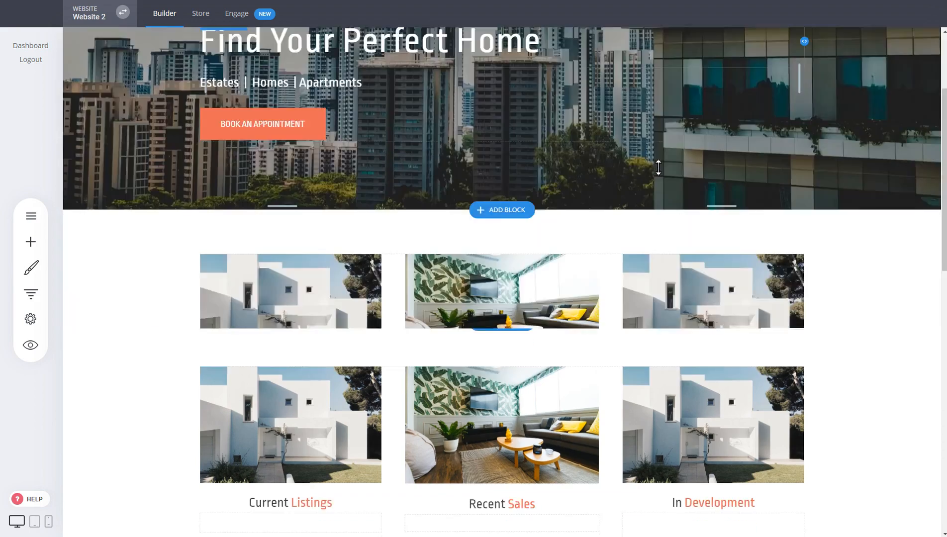
scroll(659, 169, "up", 6)
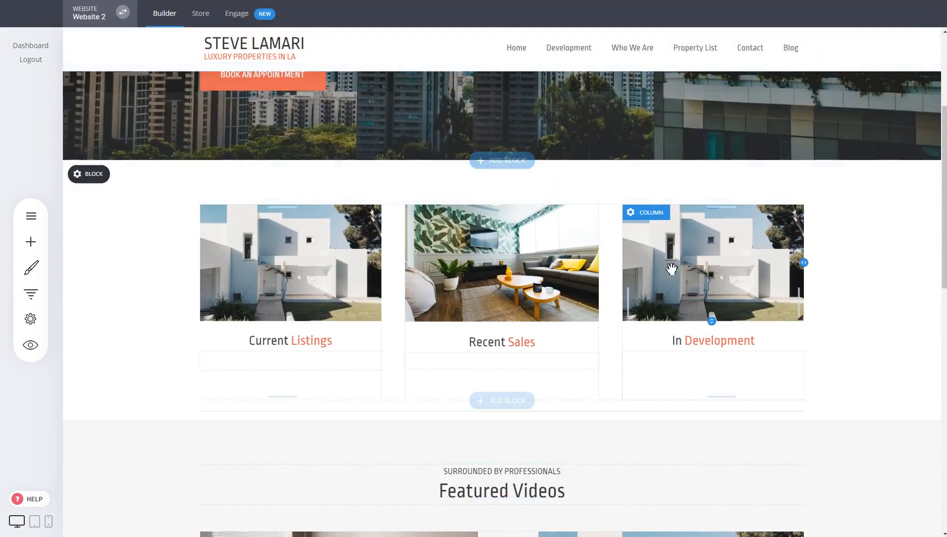
scroll(672, 269, "up", 5)
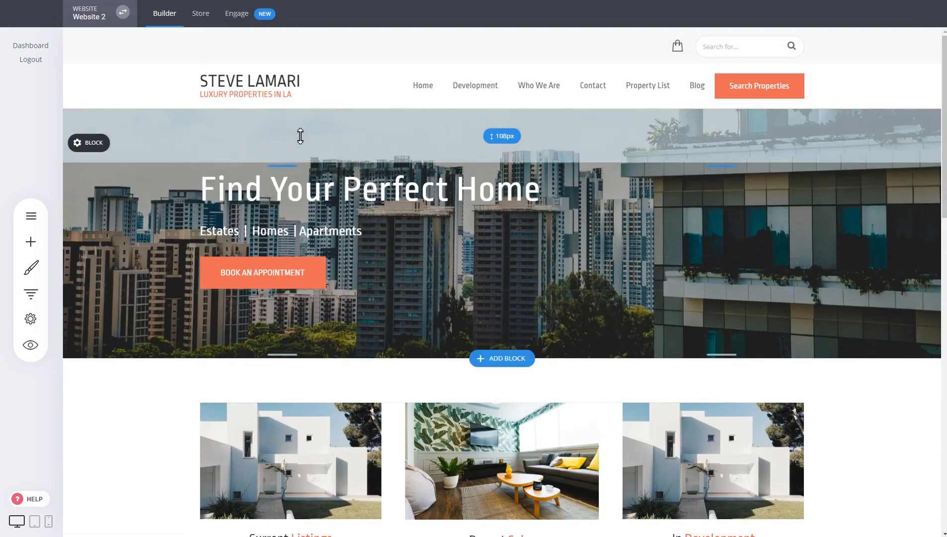
- Turn off the fixed header when scrolling in the header settings and save the changes
left_click(75, 89)
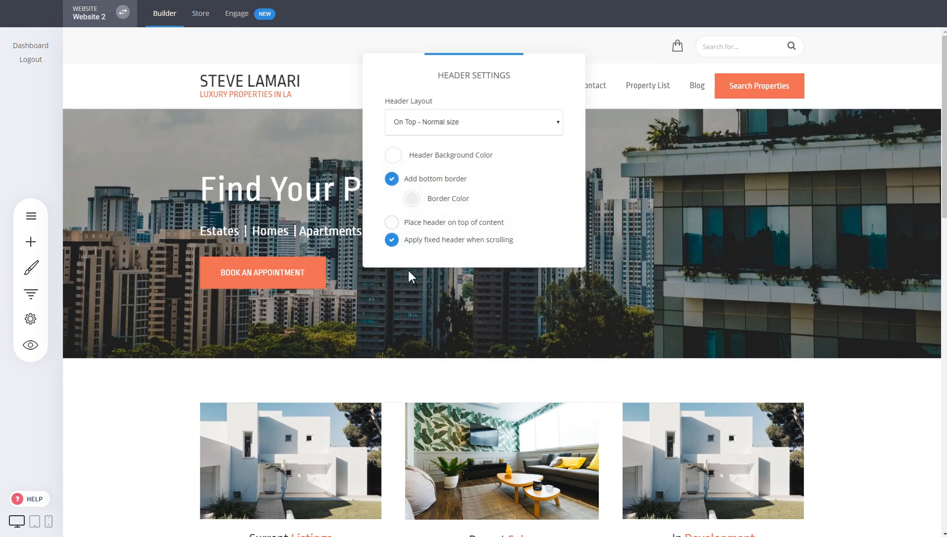
left_click(434, 251)
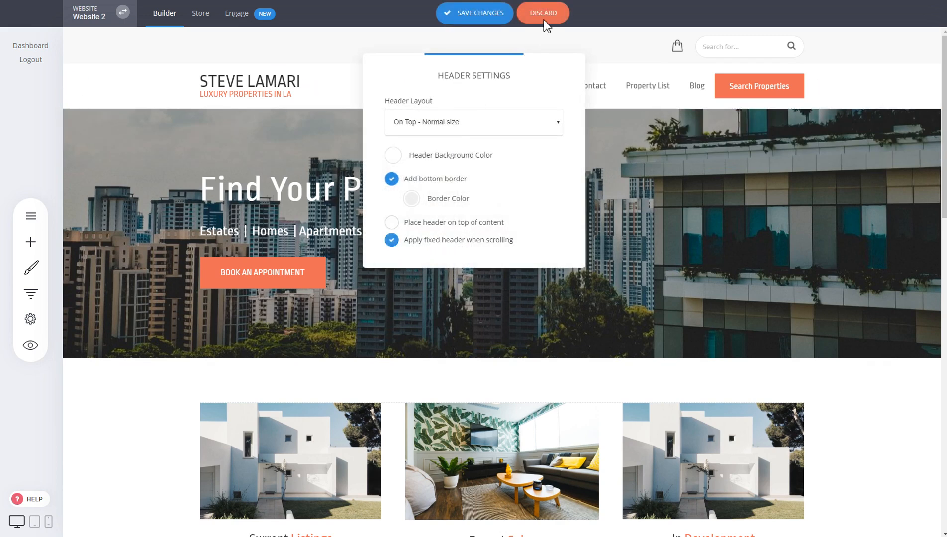
scroll(520, 192, "down", 6)
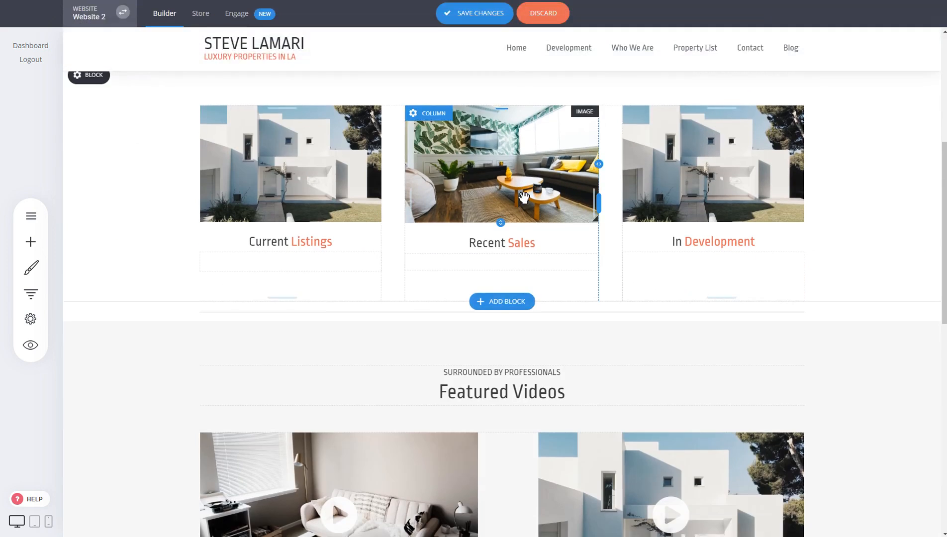
scroll(523, 201, "up", 6)
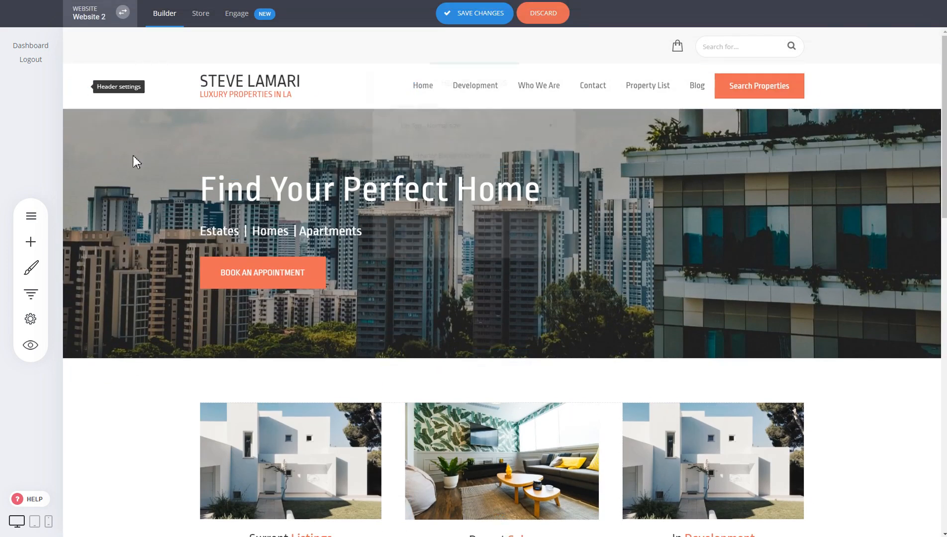
left_click(76, 88)
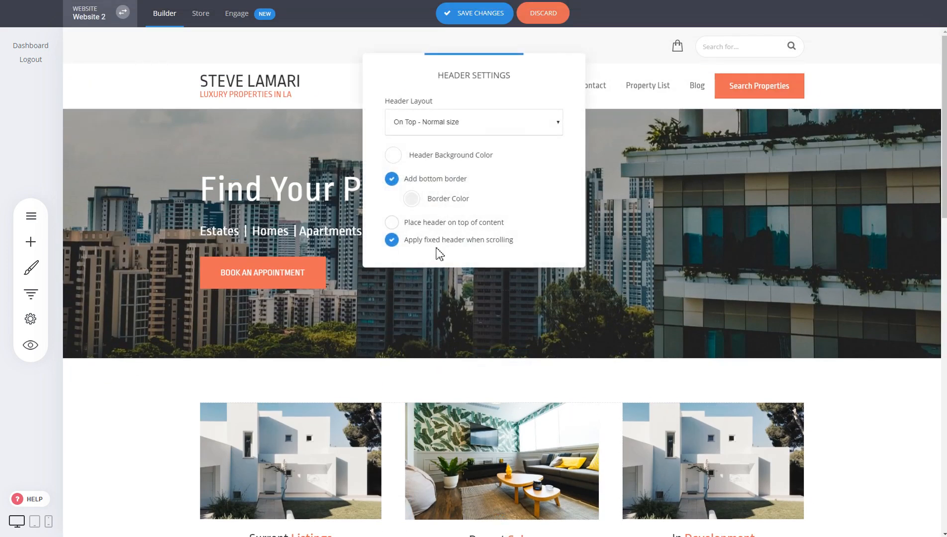
left_click(479, 11)
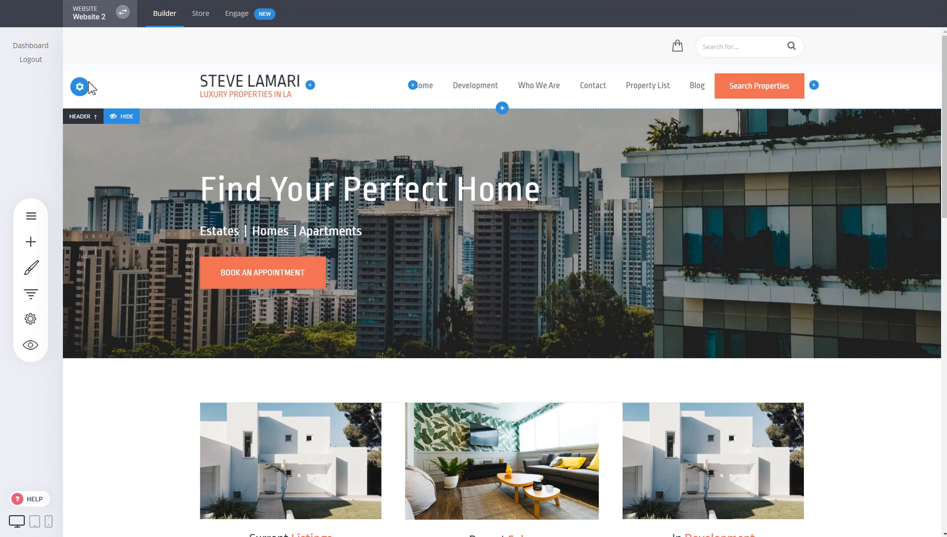
- Enable the fixed header when scrolling in the header settings and check it over the page content
left_click(79, 87)
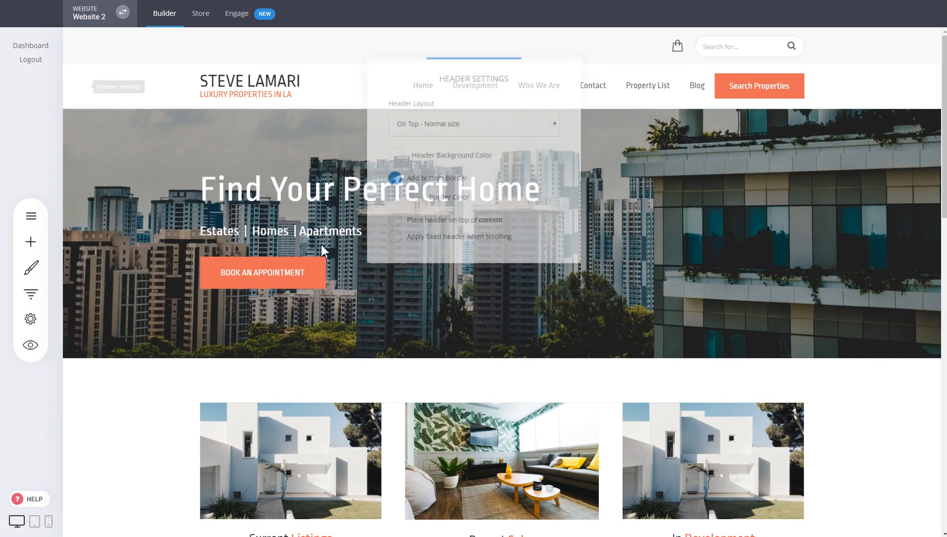
left_click(475, 240)
left_click(658, 242)
scroll(584, 209, "down", 5)
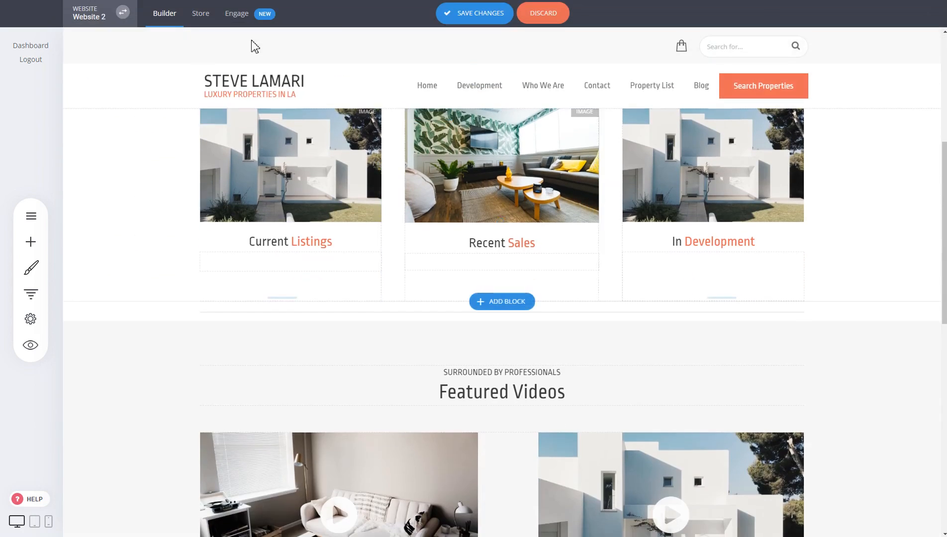
scroll(654, 174, "up", 5)
scroll(655, 173, "down", 5)
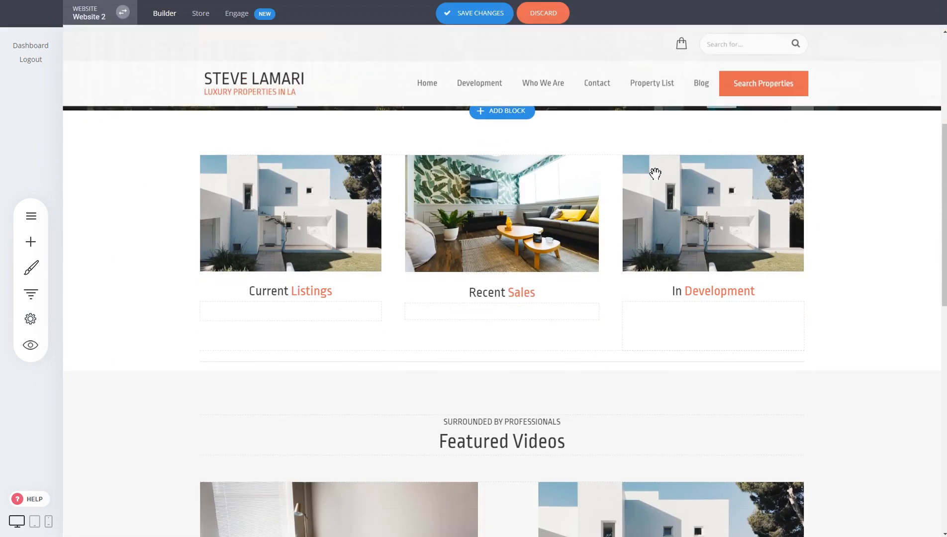
scroll(438, 152, "down", 5)
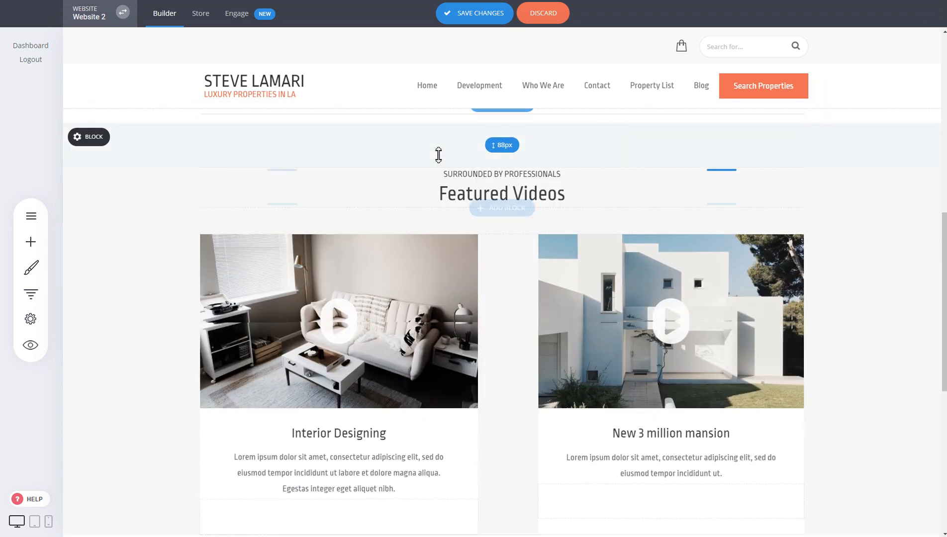
scroll(408, 182, "up", 5)
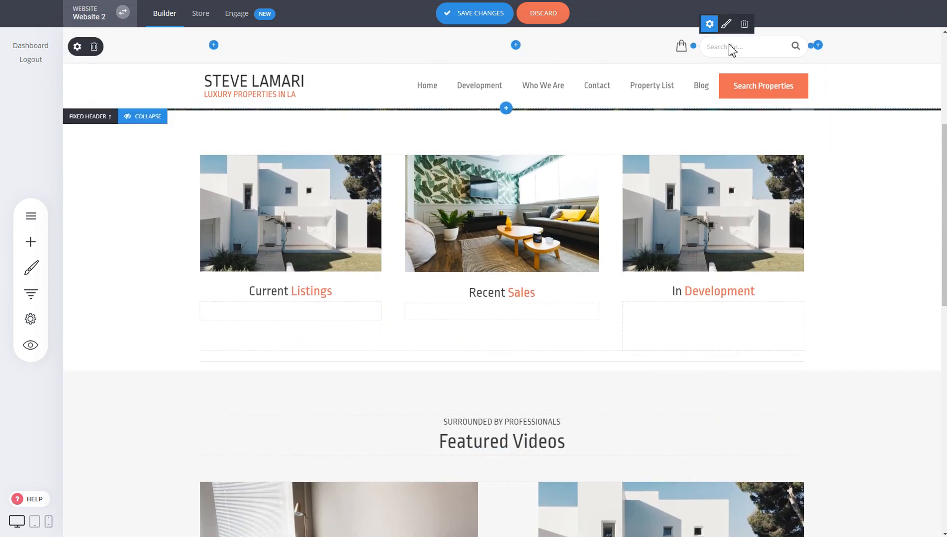
- Delete the row holding the cart and search field and the Search Properties button from the fixed header
left_click(94, 46)
left_click(496, 249)
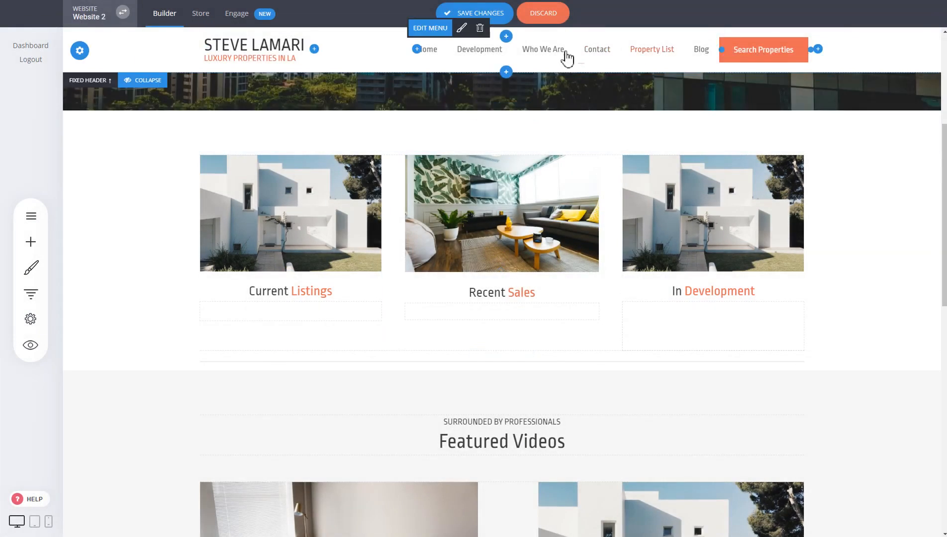
scroll(686, 211, "up", 5)
scroll(685, 205, "down", 3)
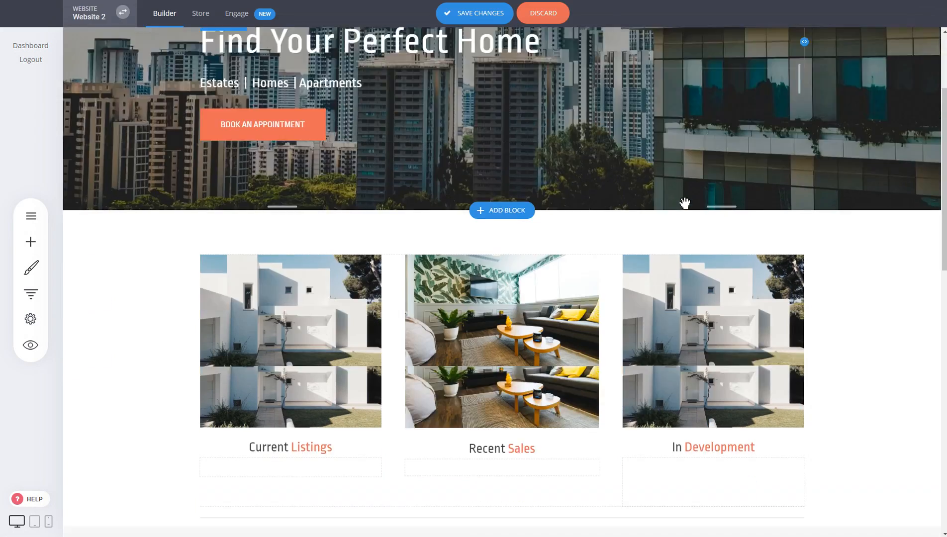
scroll(685, 203, "down", 3)
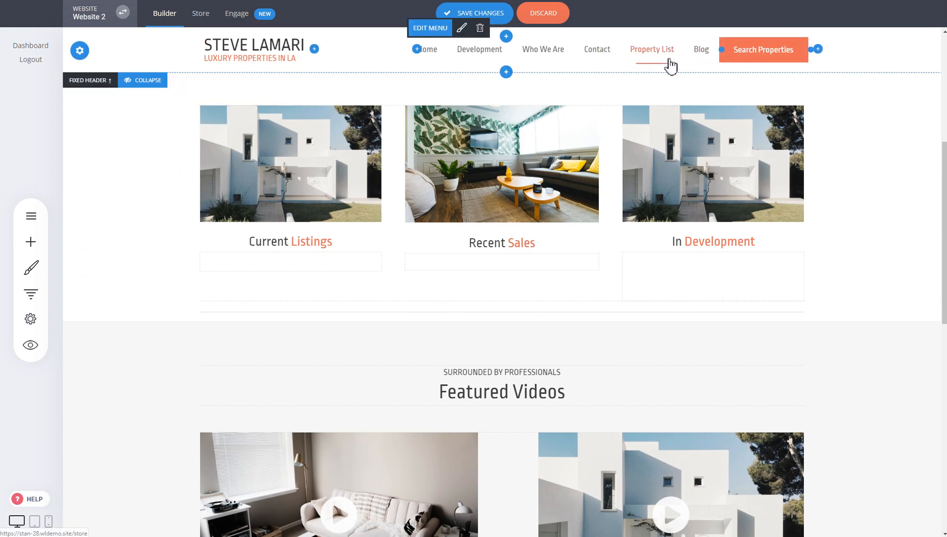
scroll(592, 149, "up", 5)
scroll(498, 134, "down", 4)
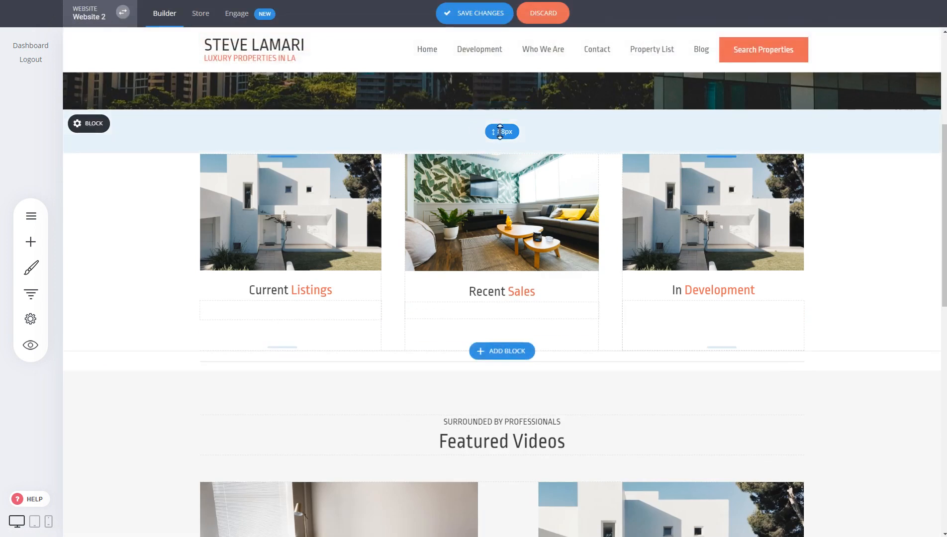
scroll(500, 132, "down", 1)
left_click(765, 27)
left_click(526, 244)
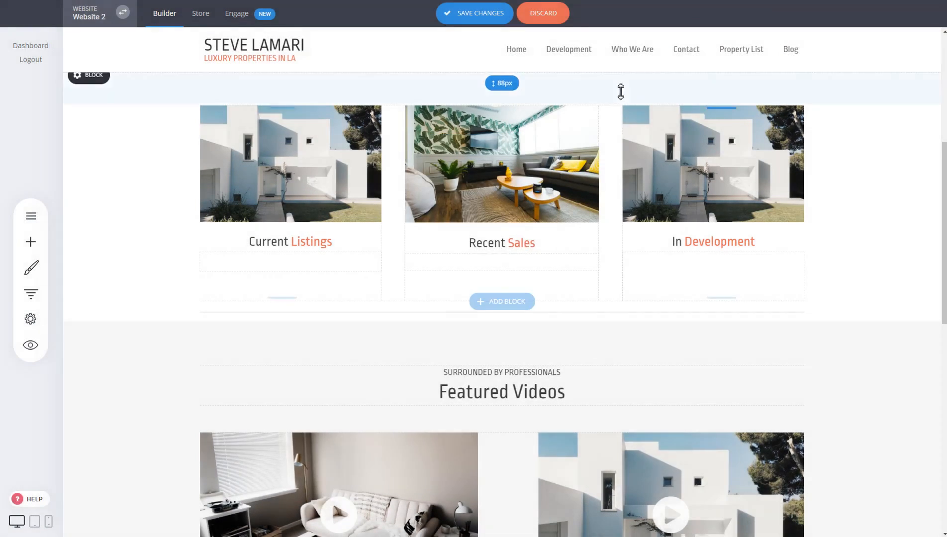
- Delete the Development item from the fixed header's navigation menu and save the changes
left_click(520, 27)
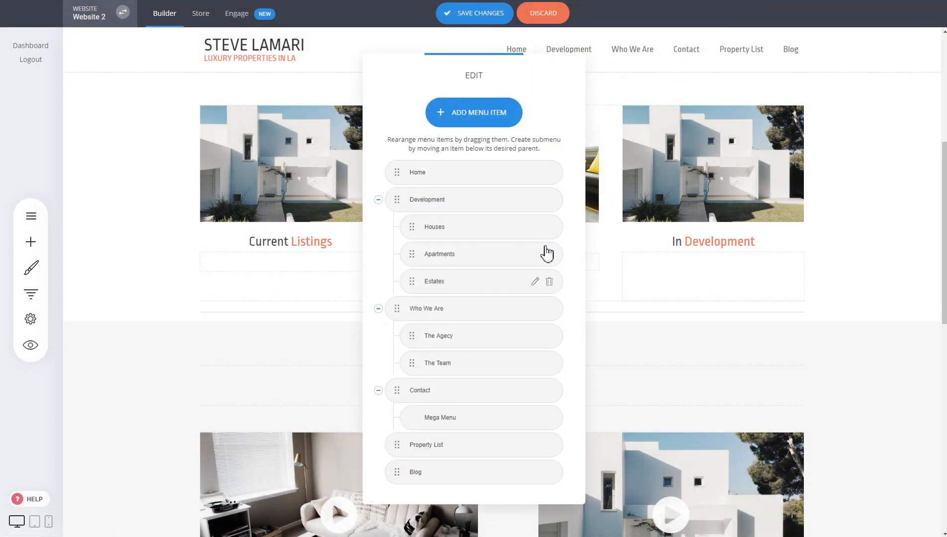
left_click(549, 200)
left_click(516, 236)
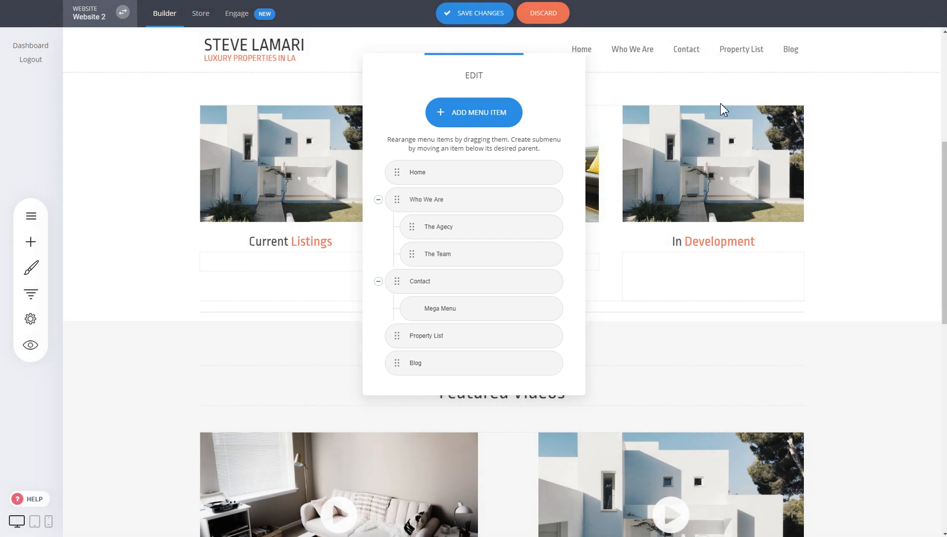
left_click(481, 15)
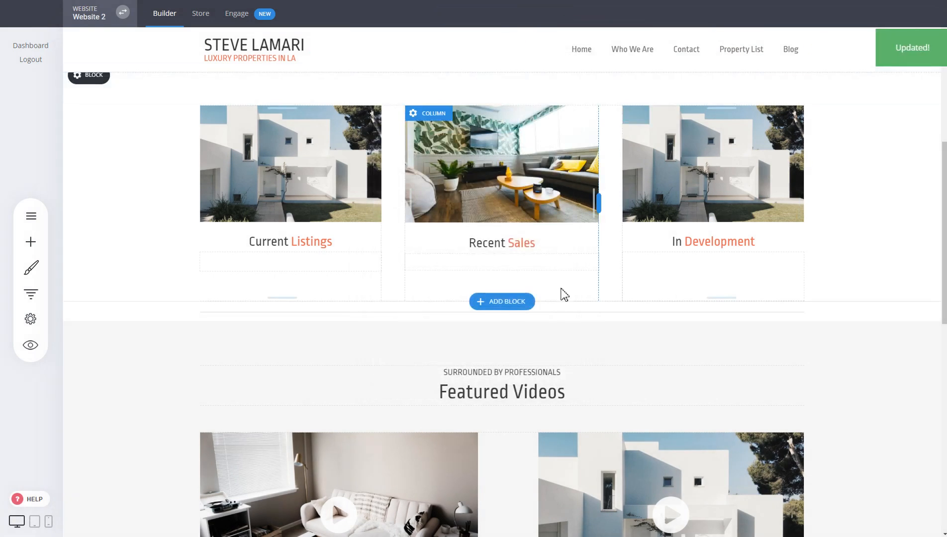
- Collapse the fixed header to save space while editing the page
scroll(503, 268, "up", 6)
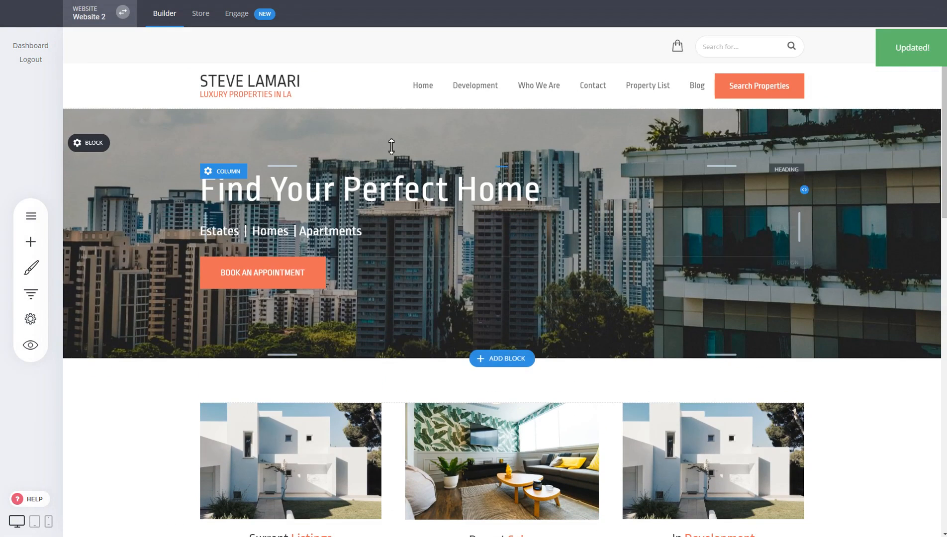
scroll(670, 296, "down", 5)
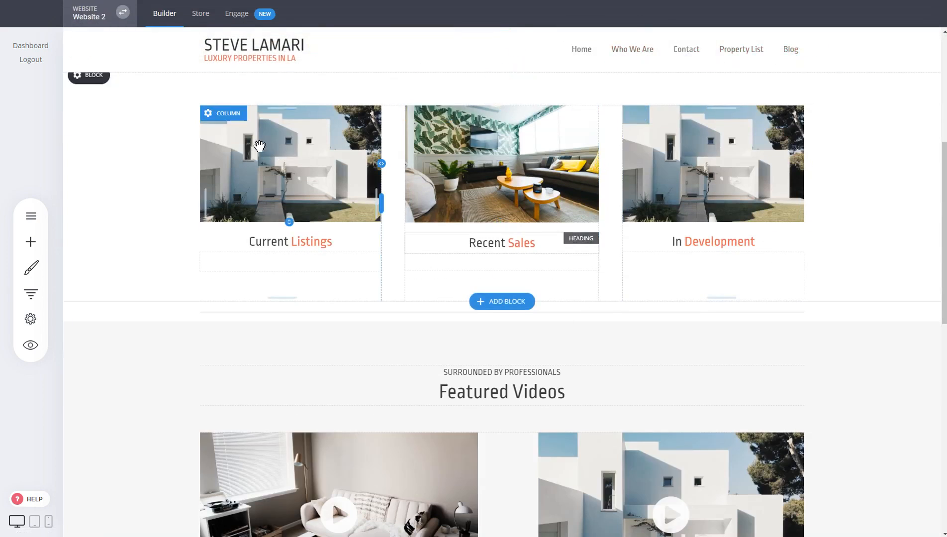
scroll(268, 139, "down", 5)
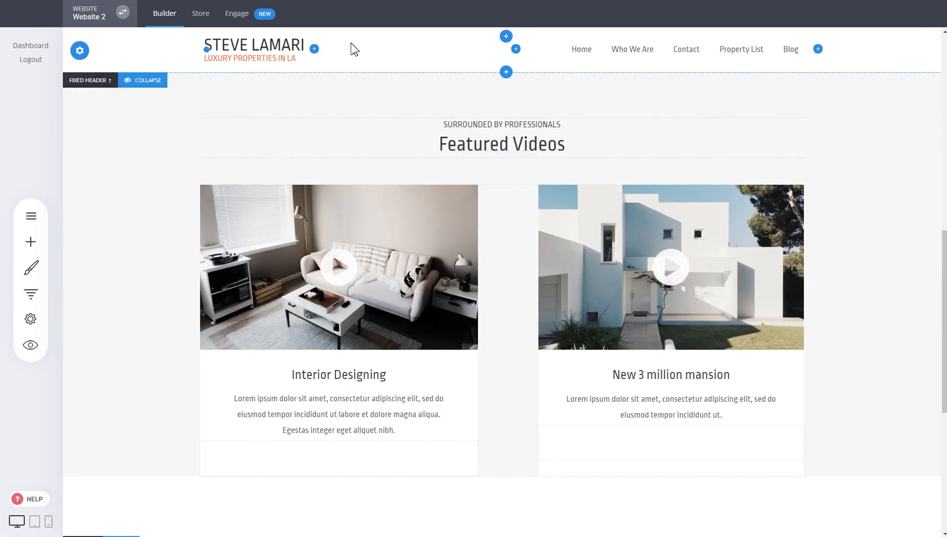
scroll(376, 154, "down", 6)
scroll(613, 254, "up", 7)
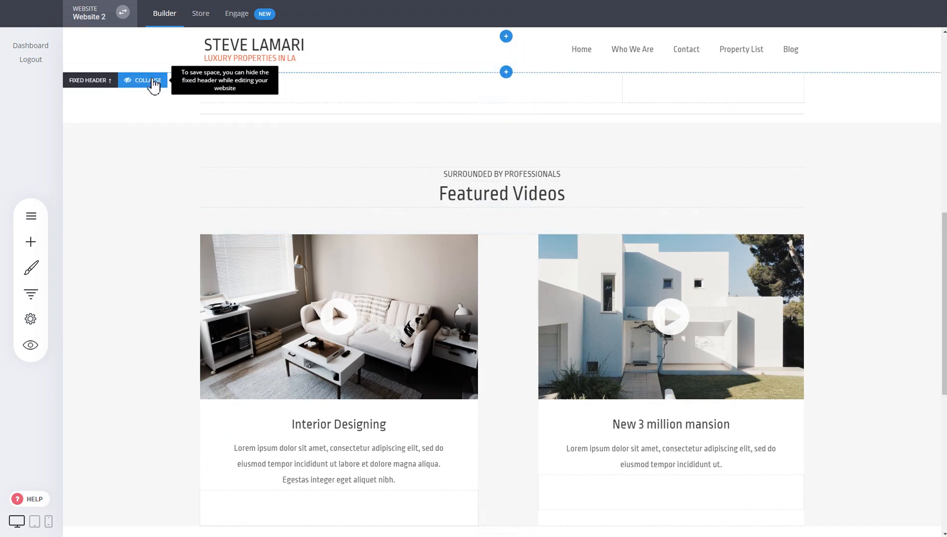
left_click(154, 82)
- Examine the page from the main header down to the footer with the fixed header collapsed
scroll(246, 219, "up", 7)
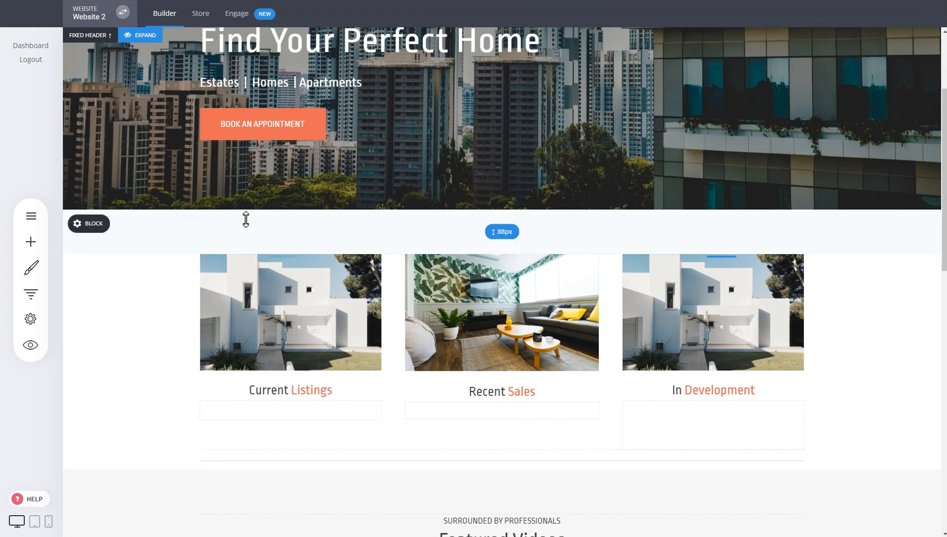
scroll(245, 219, "up", 3)
scroll(246, 219, "down", 15)
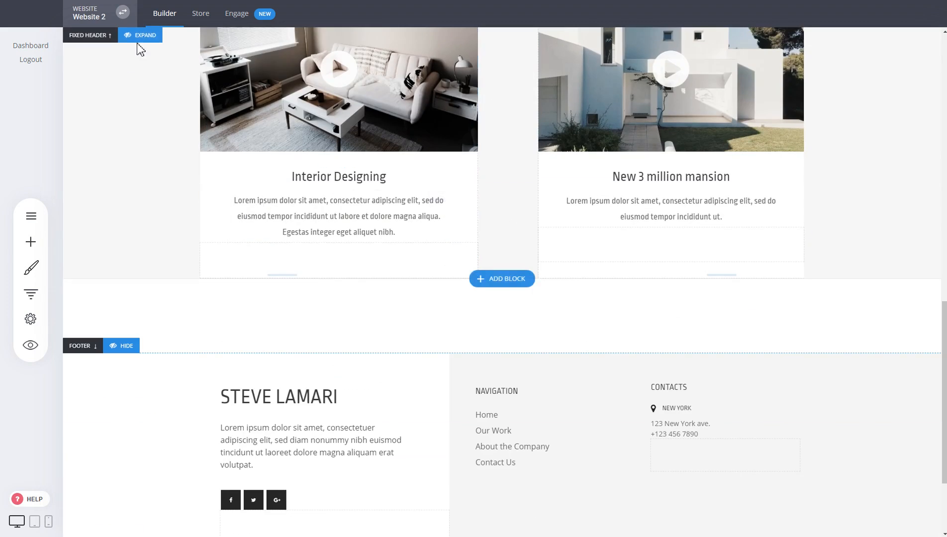
scroll(299, 229, "up", 15)
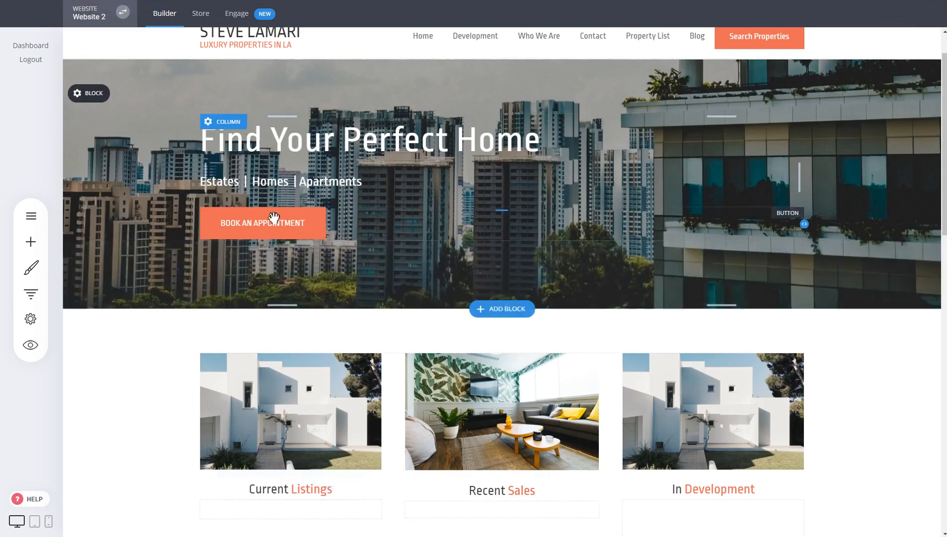
scroll(274, 217, "down", 6)
scroll(274, 210, "up", 7)
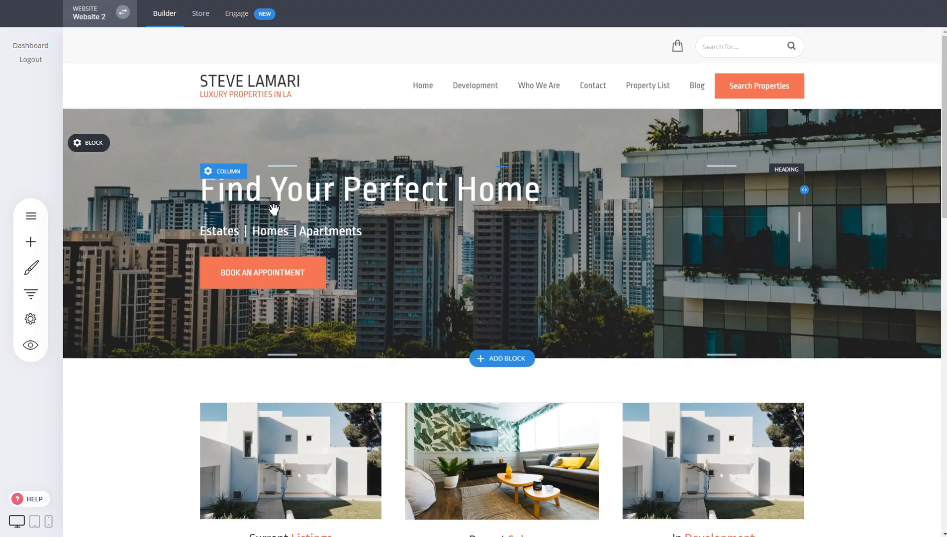
mouse_move(259, 223)
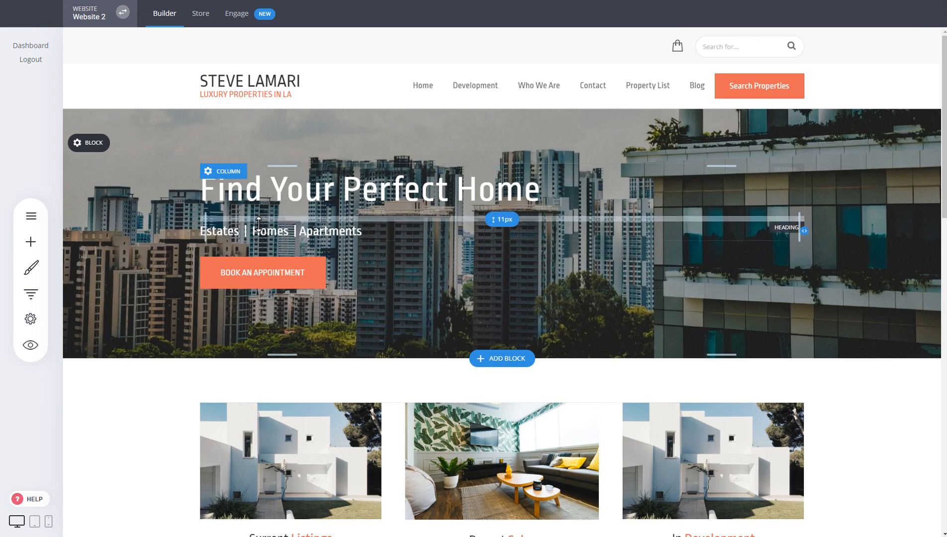
mouse_move(214, 155)
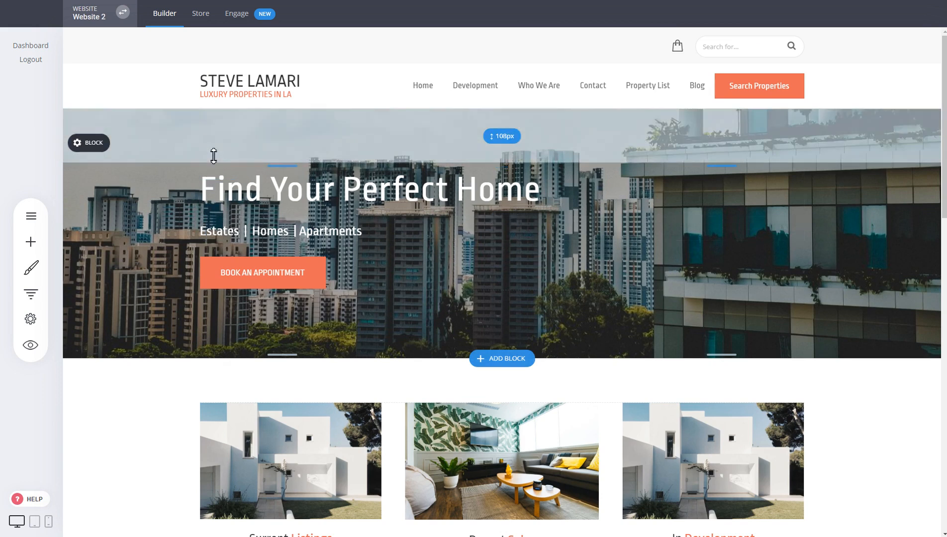
mouse_move(211, 70)
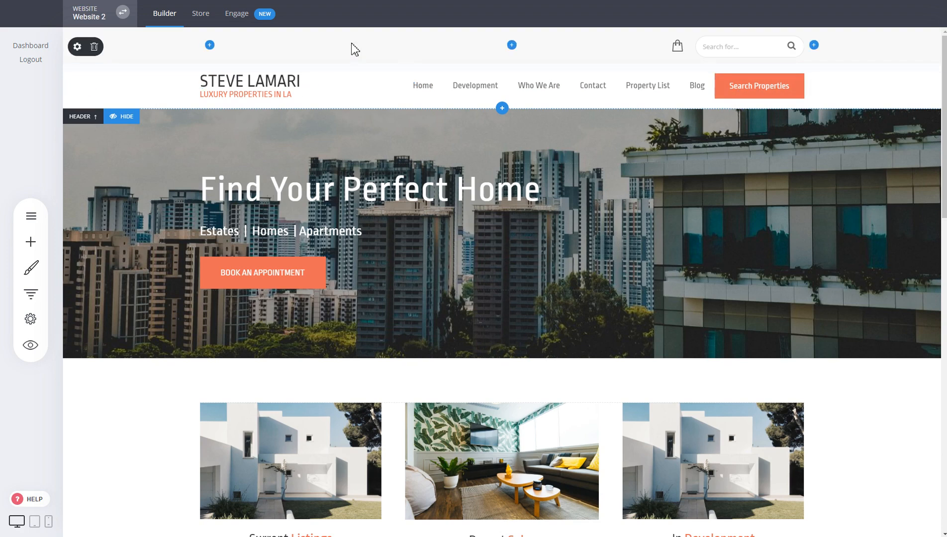
- Try hiding the header on this page, check the page in the website preview, and show the header again
left_click(131, 115)
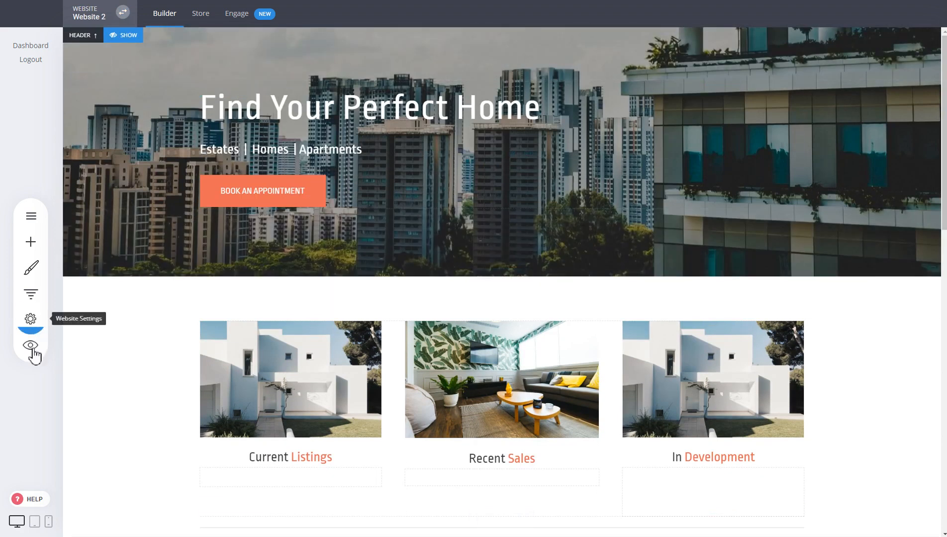
left_click(31, 346)
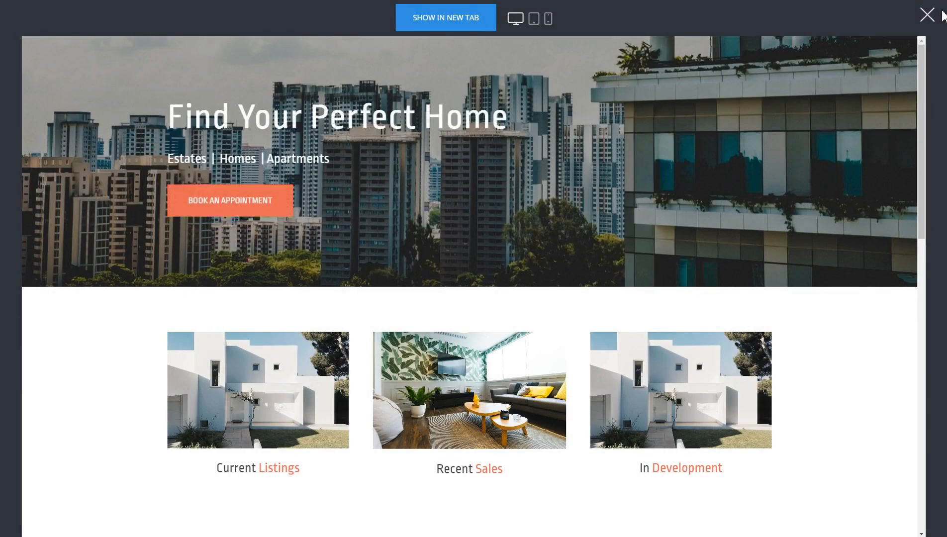
left_click(927, 15)
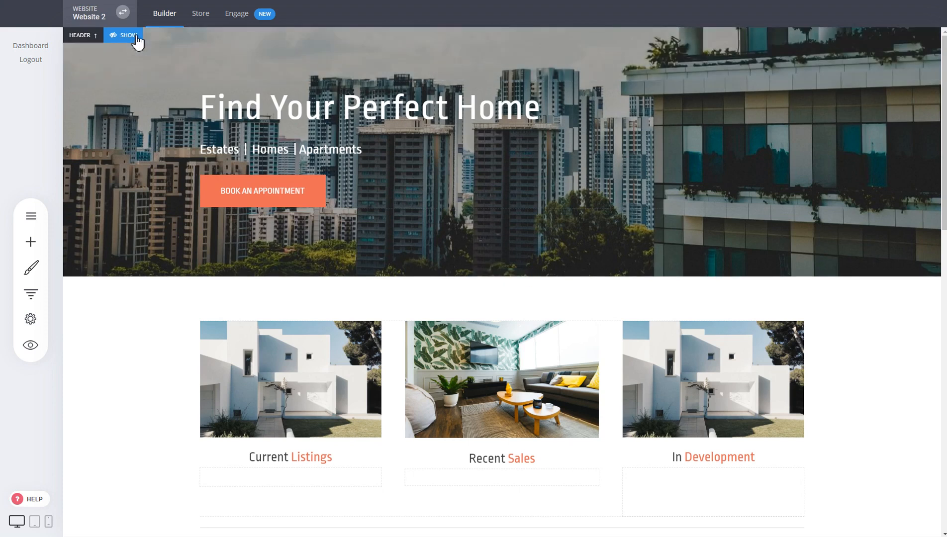
left_click(133, 36)
- Try hiding the footer on this page and show it again
scroll(663, 329, "down", 15)
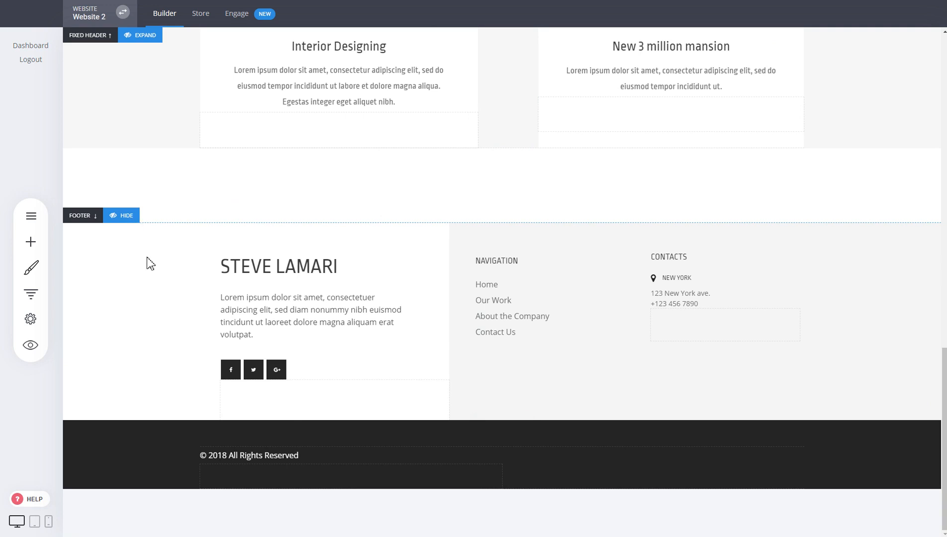
left_click(127, 219)
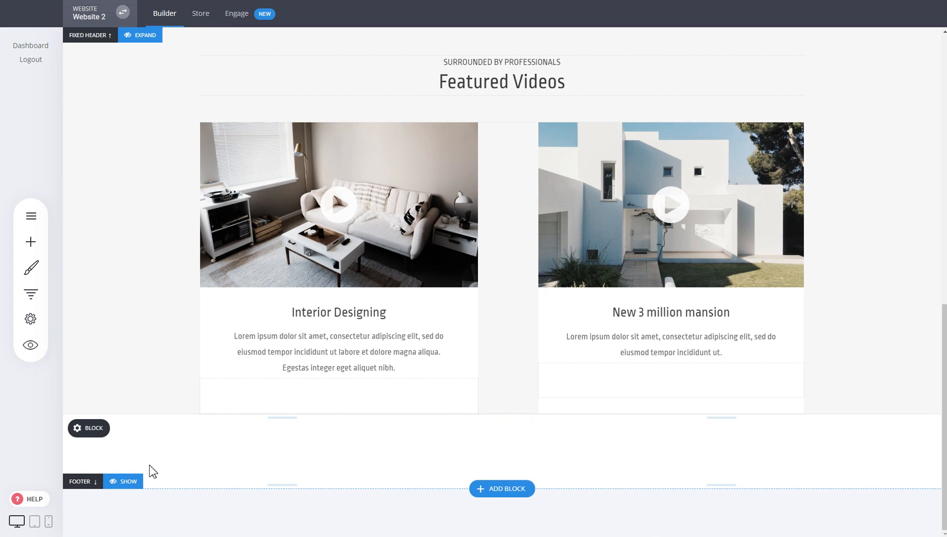
left_click(127, 482)
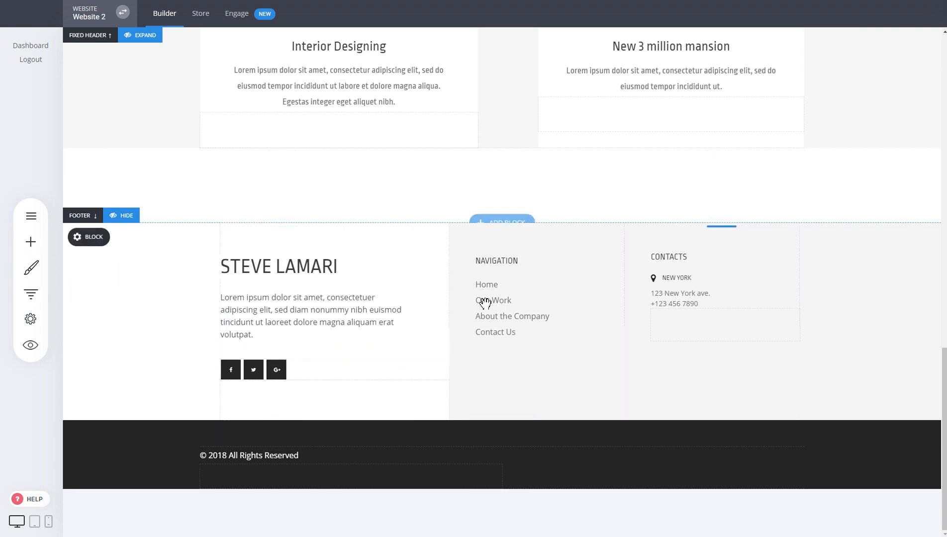
- Review the items and submenus of the main header's navigation menu in its editor and close the editor
left_click_drag(943, 416, 943, 88)
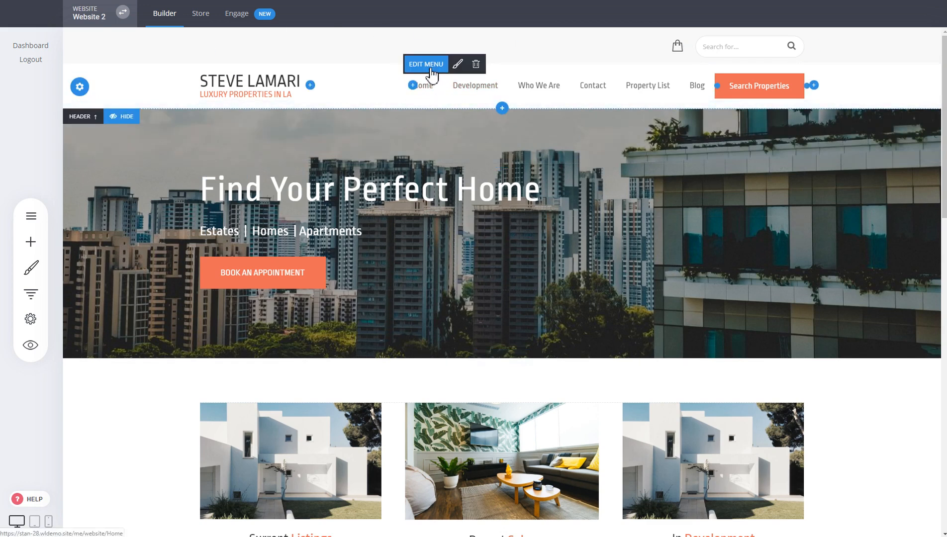
left_click(431, 70)
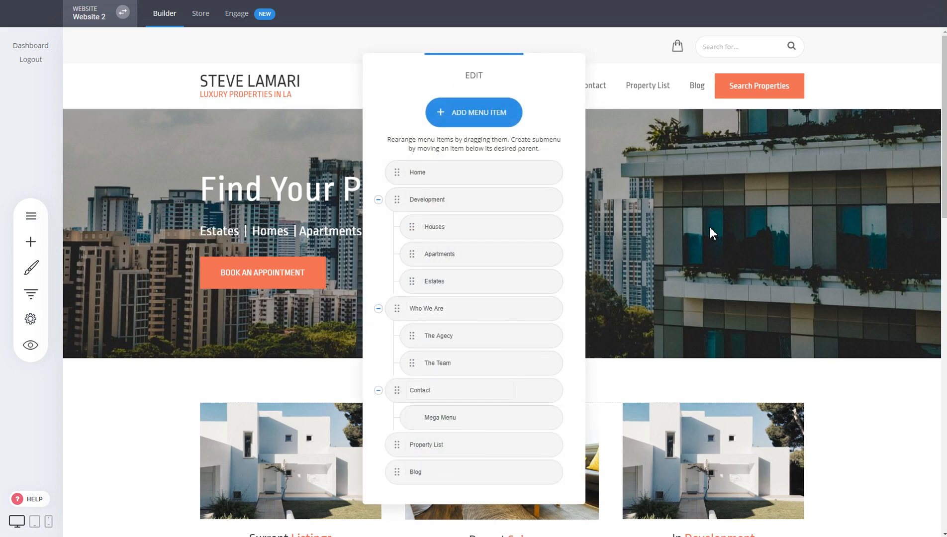
left_click(699, 249)
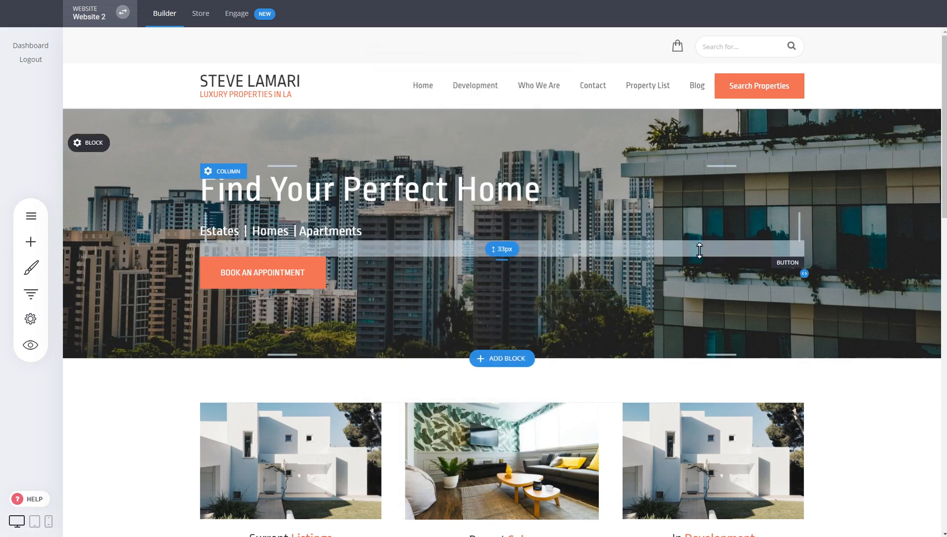